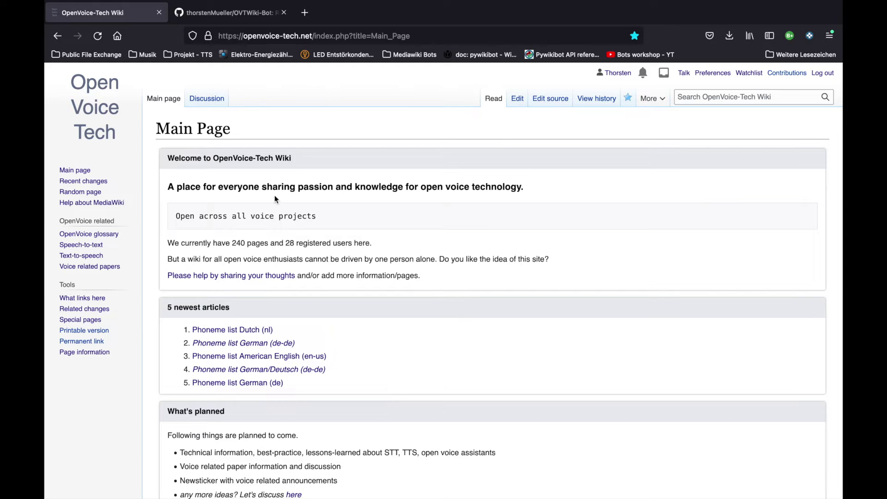
Browse TTS › Phoneme handling to the Phoneme list category and look at its en-us entry
scroll(275, 198, down, 3)
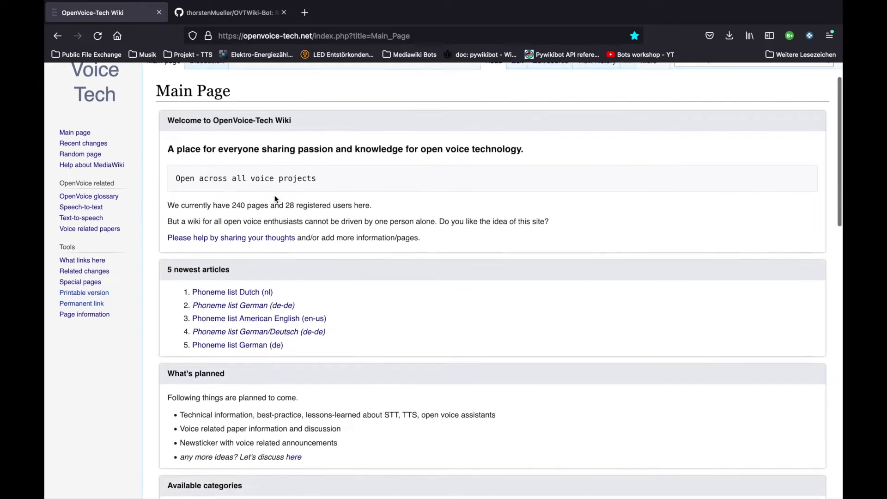
scroll(274, 197, down, 6)
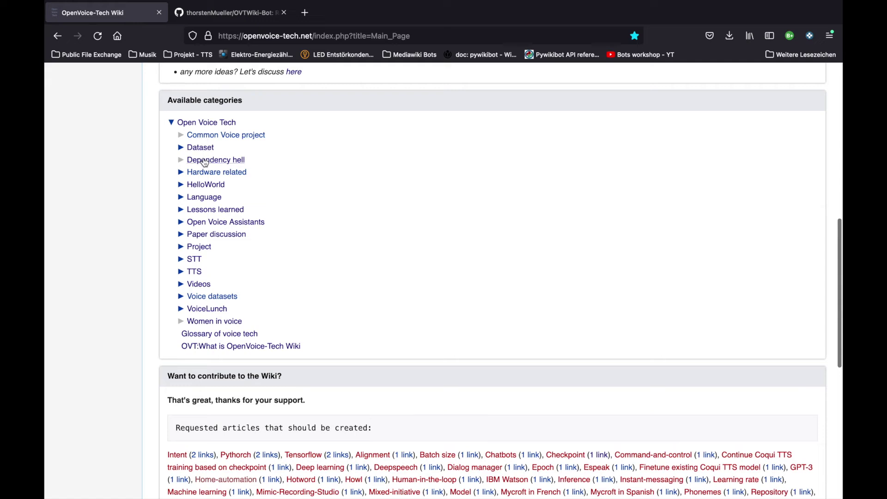
click(181, 272)
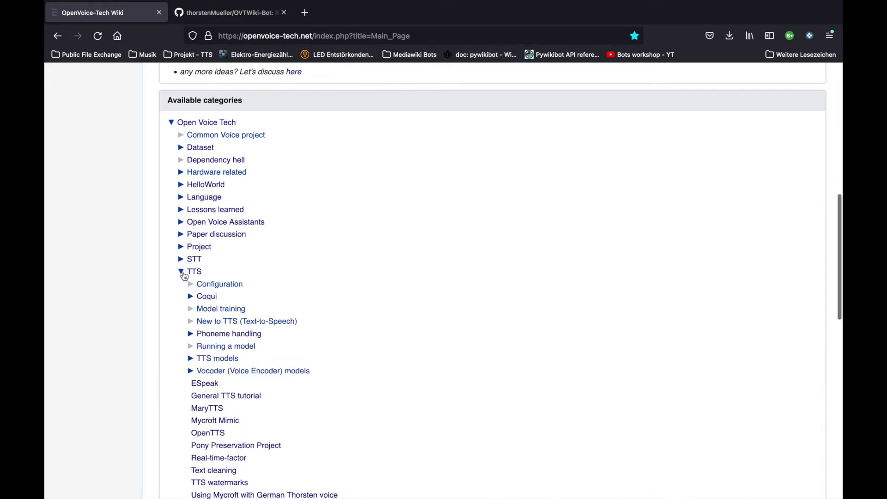
click(220, 335)
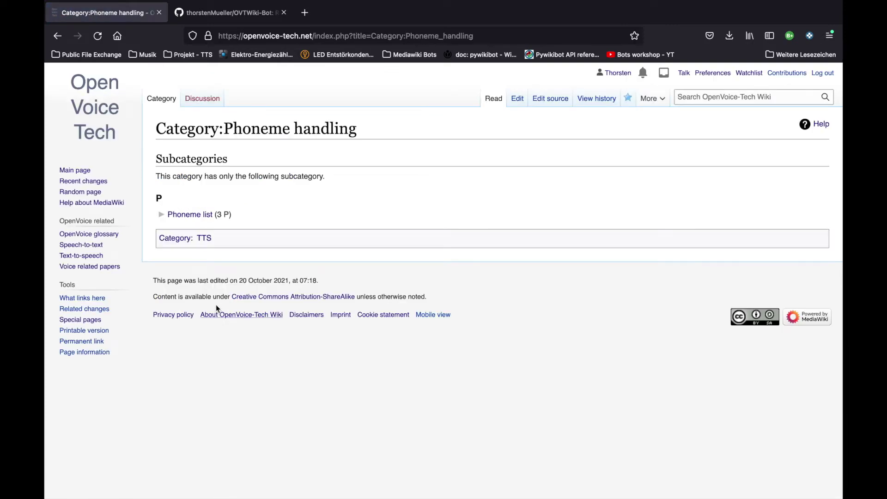
click(185, 217)
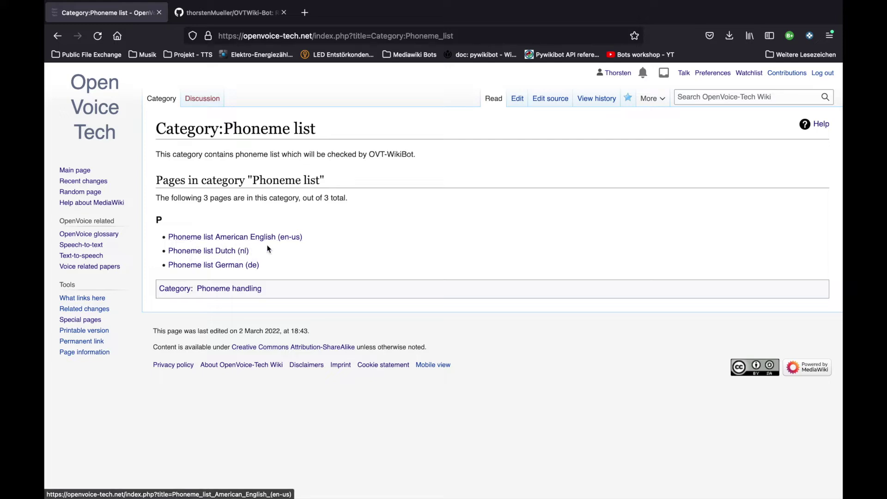
drag(303, 241, 215, 238)
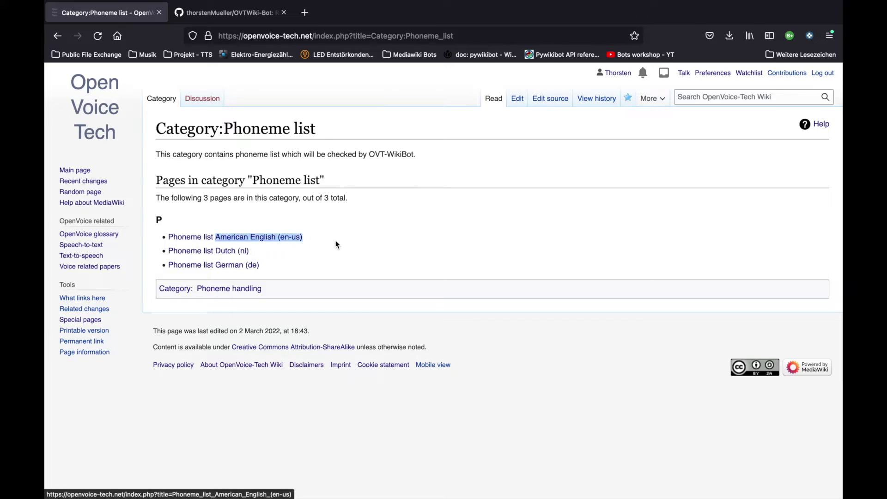
click(320, 242)
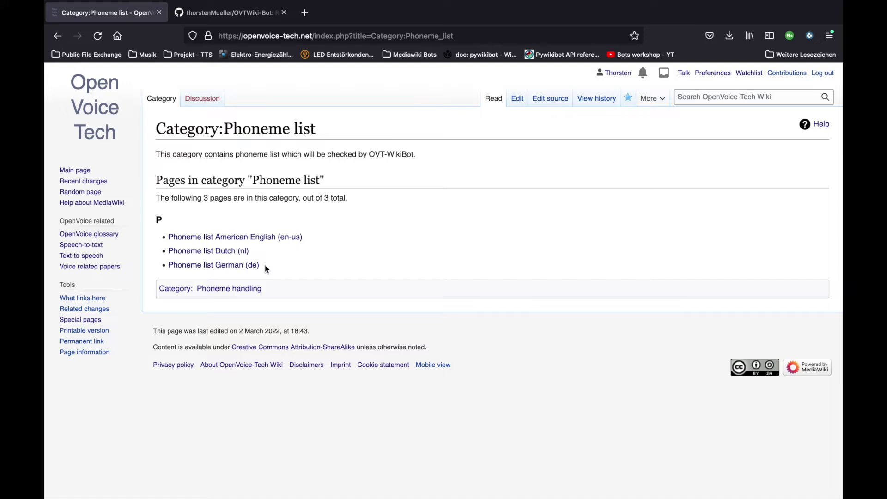
Open Phoneme list German (de) and inspect its table rows: mycroft (meikroft, maɪkroft) and coqui
click(204, 265)
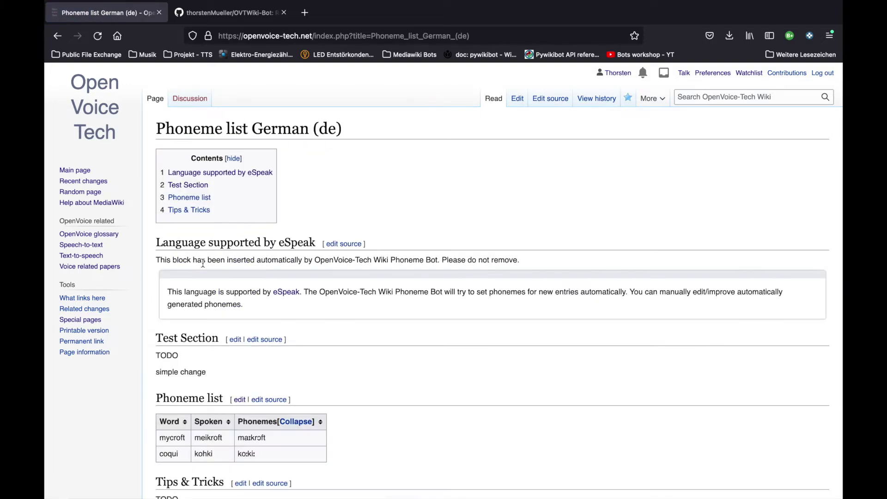
scroll(203, 264, down, 3)
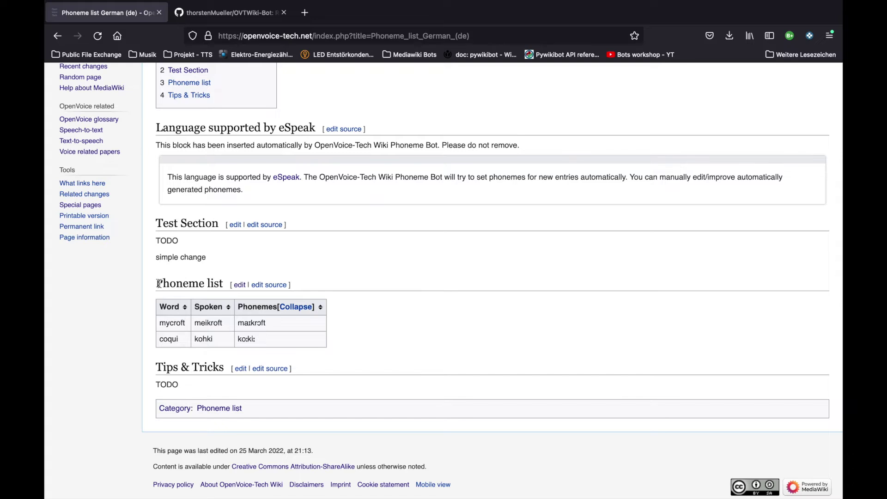
drag(157, 283, 318, 351)
click(385, 345)
drag(280, 324, 234, 321)
click(280, 325)
double_click(212, 324)
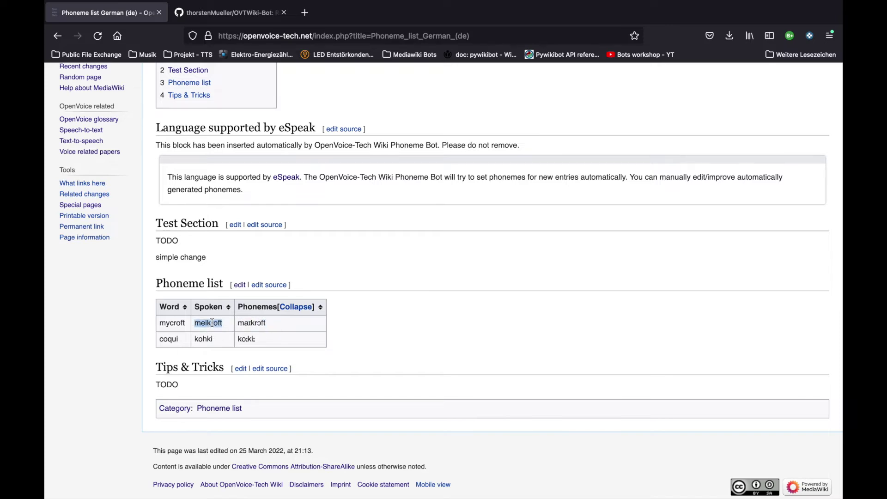
click(373, 328)
scroll(170, 341, up, 3)
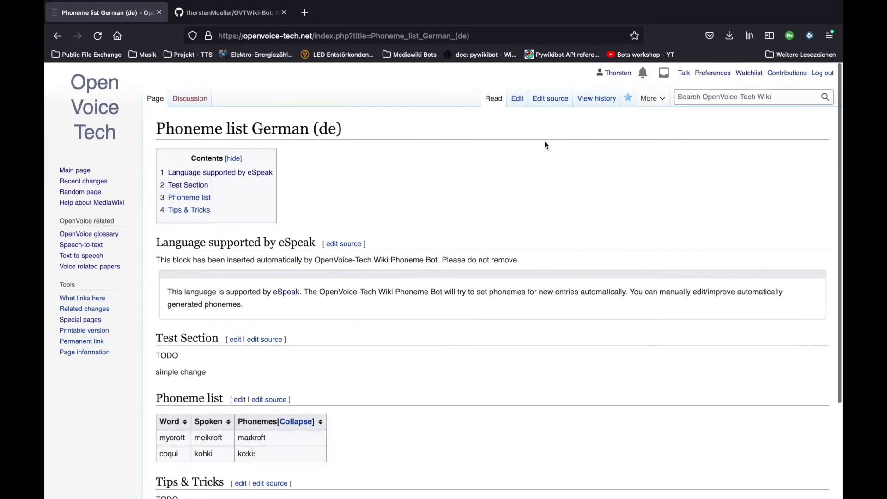
Edit the German page and add a table row with word 'timer' and spoken form 'teimer'
click(517, 99)
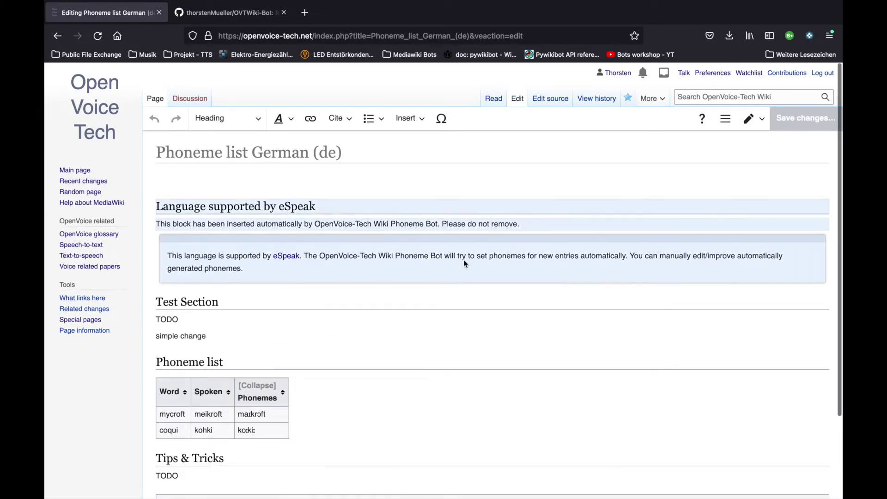
scroll(464, 260, down, 3)
click(273, 334)
key(Tab)
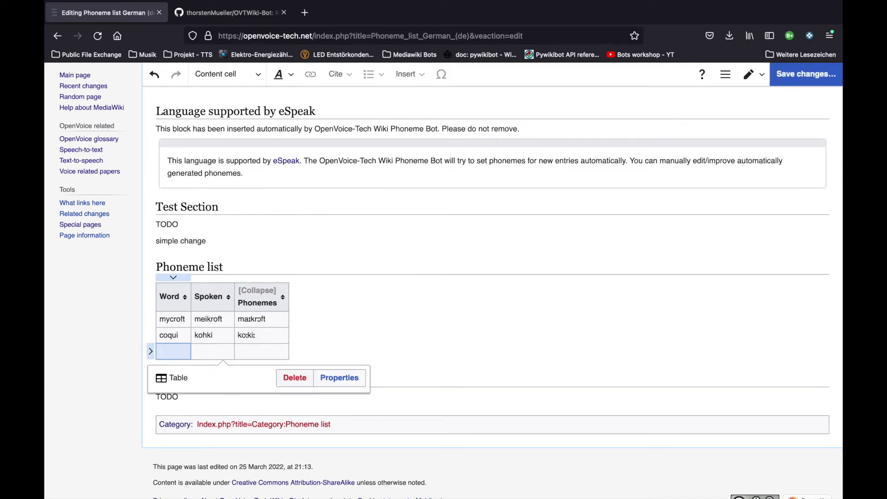
text(timer)
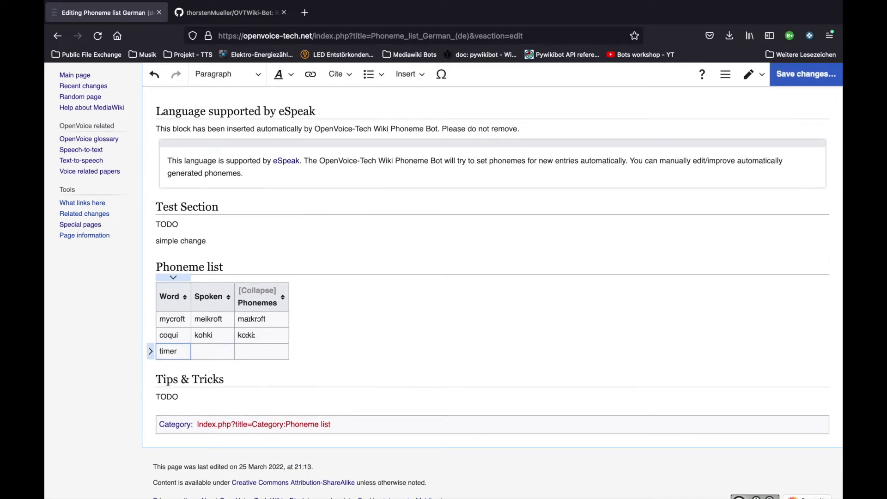
key(Tab)
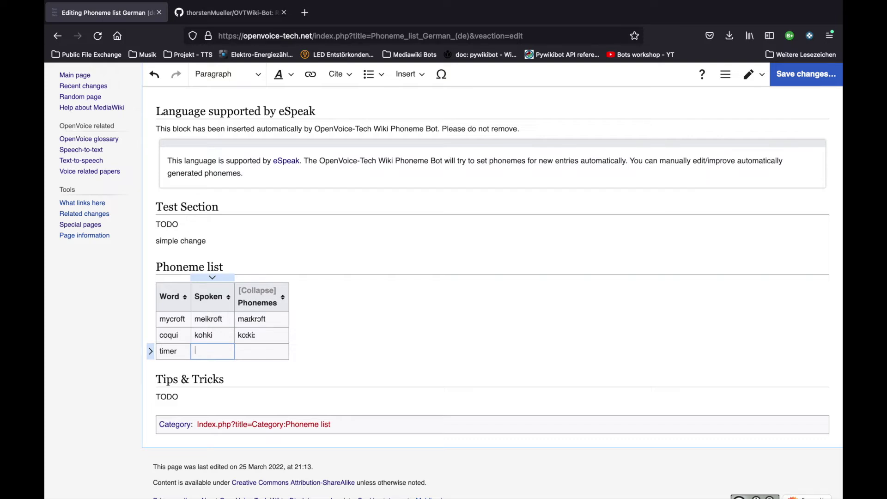
text(teimer)
click(250, 351)
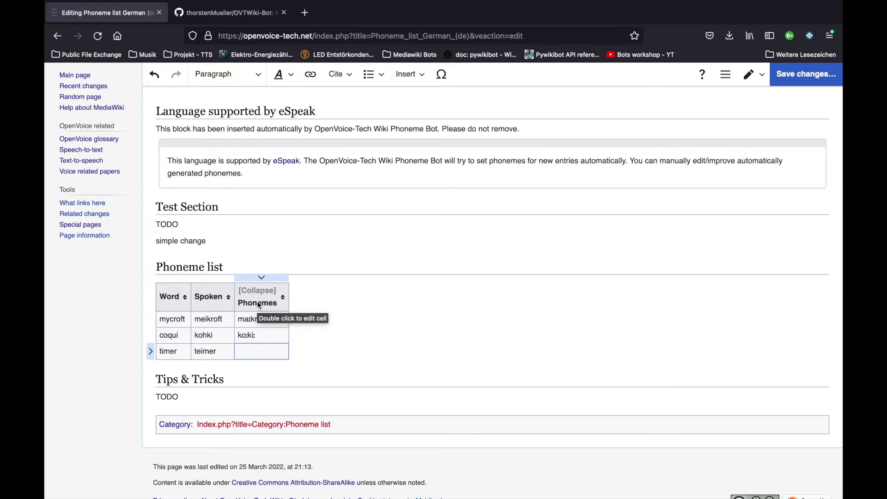
key(Return)
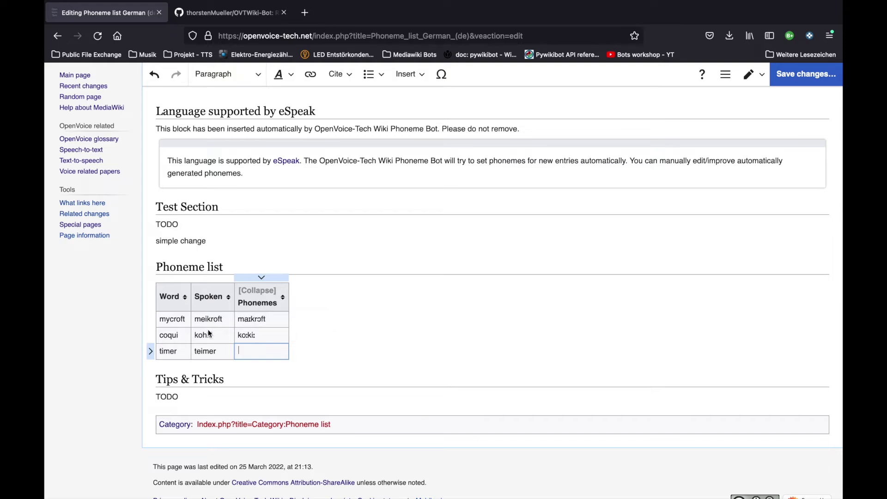
click(170, 352)
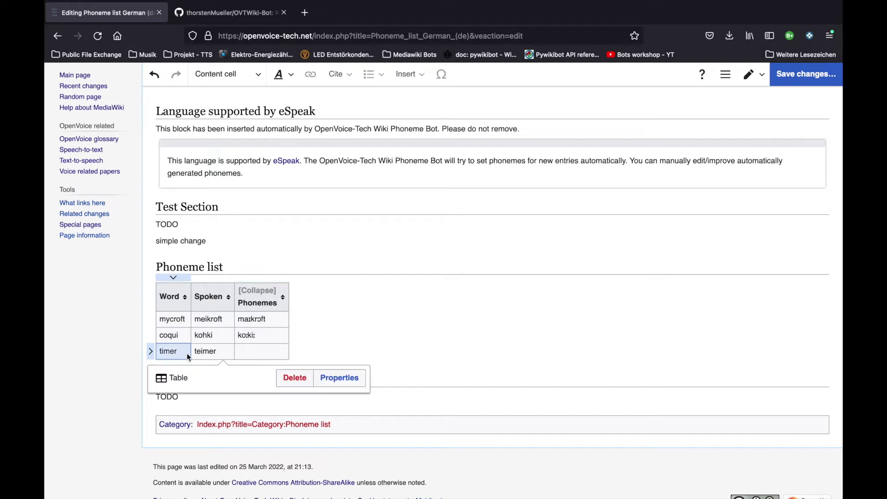
click(211, 355)
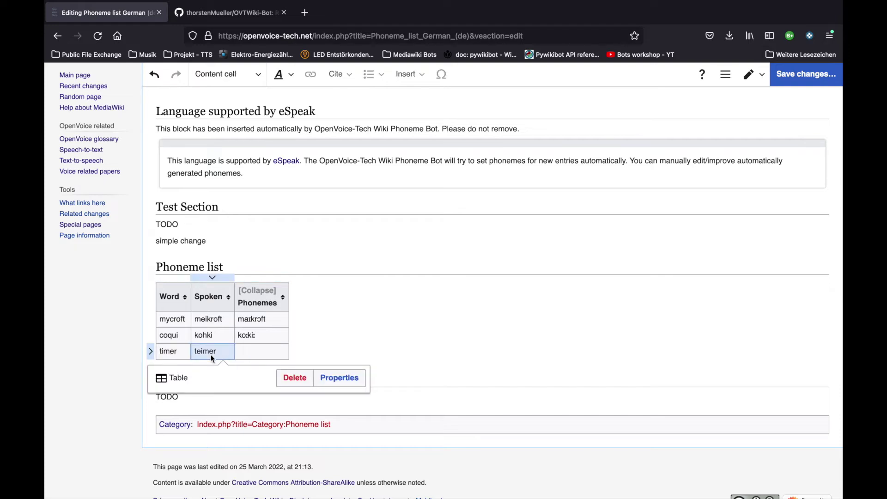
Save the edit as a minor change with summary 'Added timer'
click(791, 77)
click(343, 270)
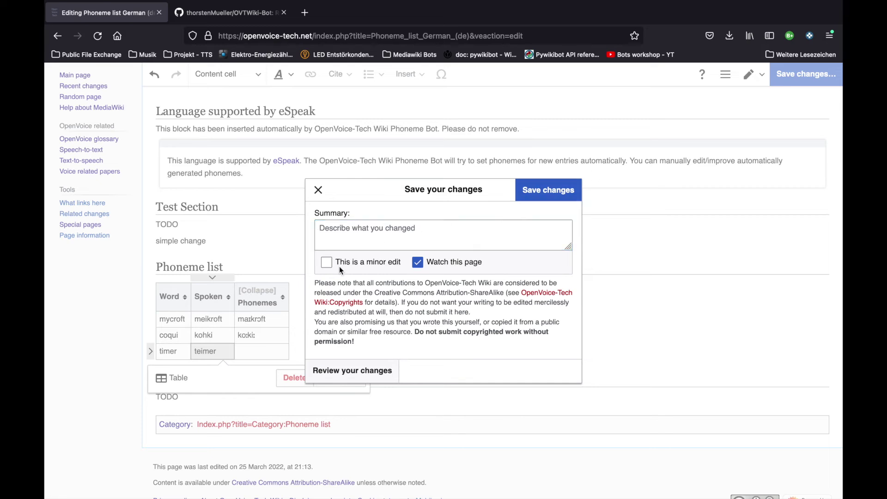
click(328, 262)
text(A)
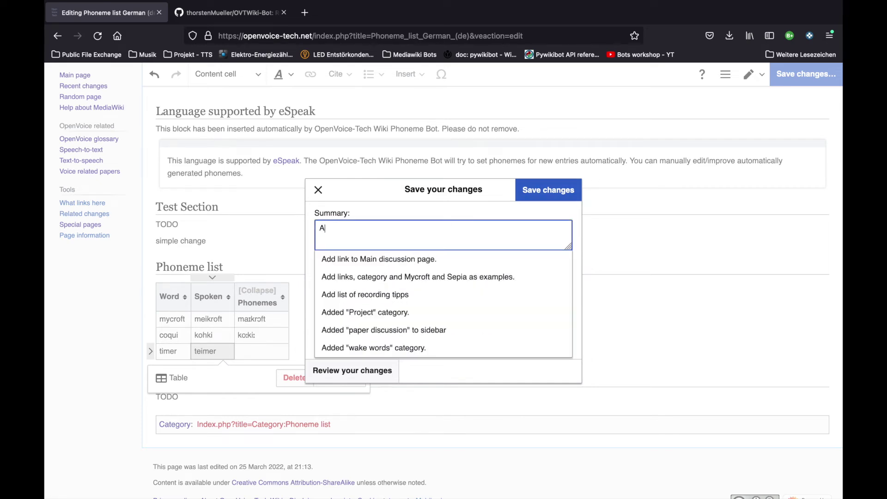
text(dded timer)
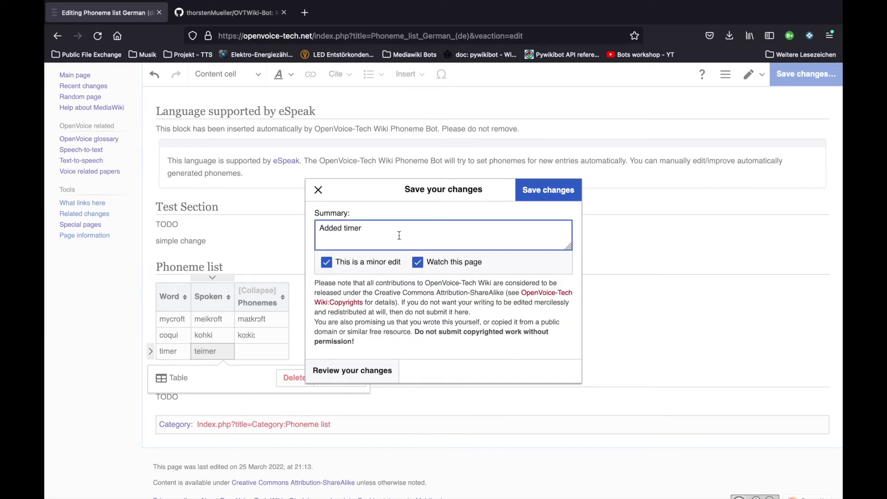
click(569, 193)
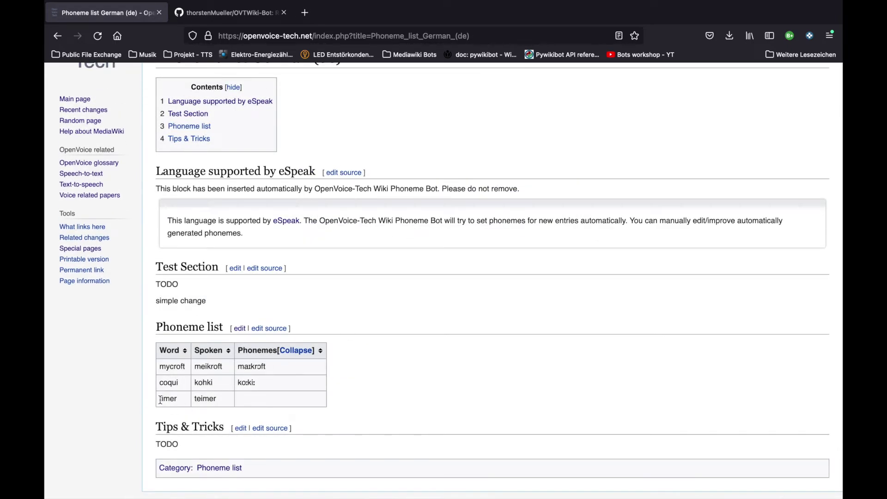
drag(158, 398, 288, 405)
click(324, 402)
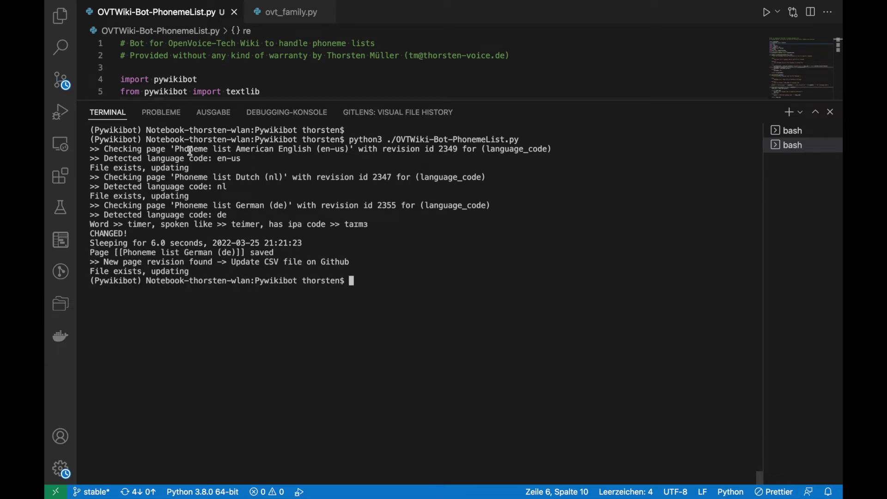
drag(175, 151, 351, 151)
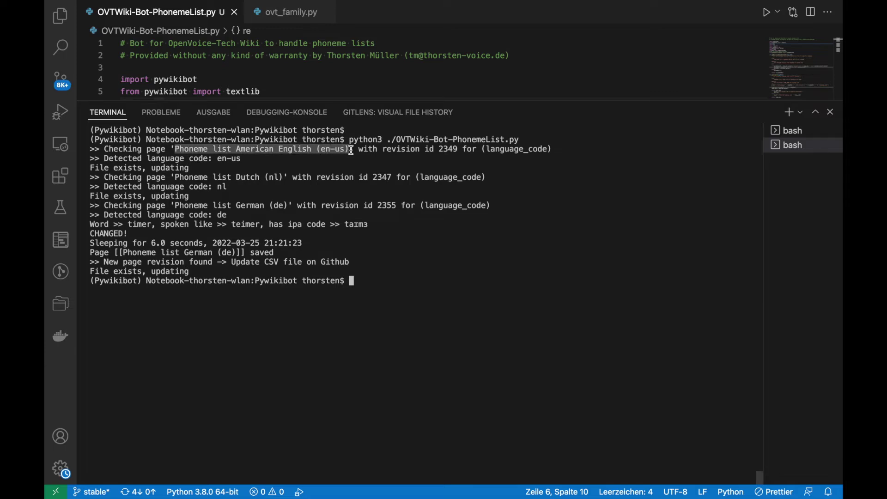
drag(237, 178, 270, 178)
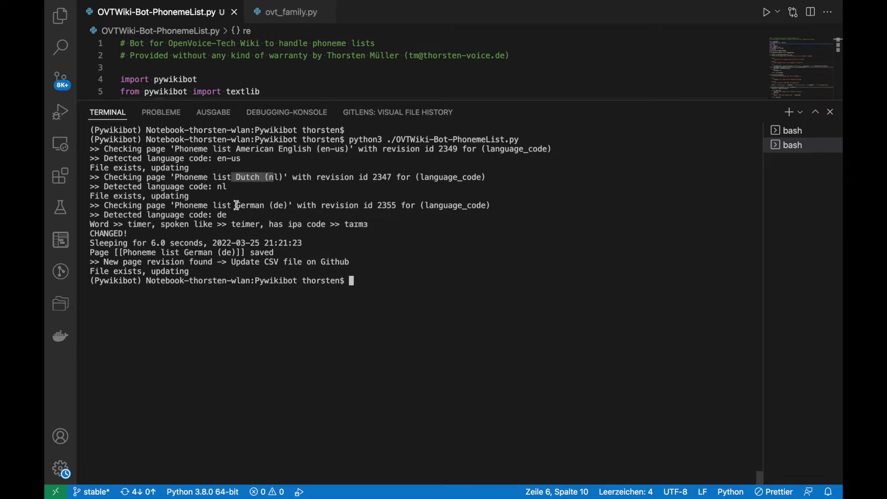
drag(236, 206, 300, 208)
click(299, 208)
drag(107, 226, 147, 226)
click(147, 225)
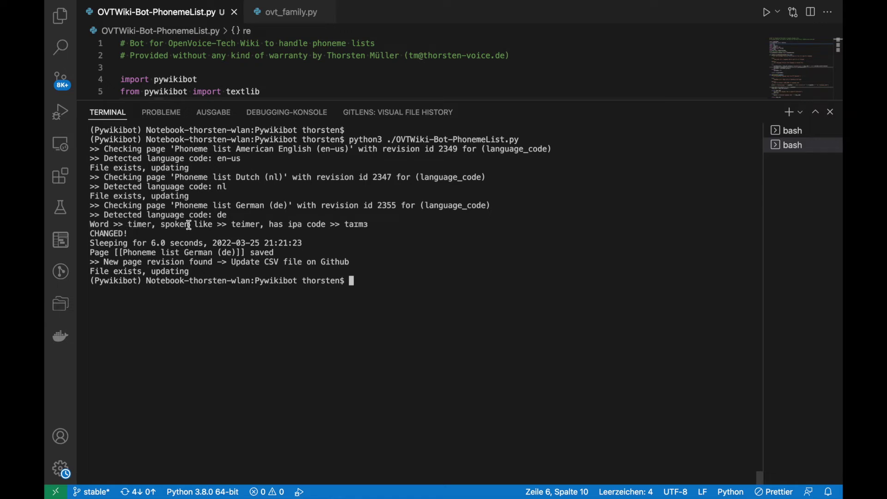
double_click(238, 225)
Reload the German phoneme list in the browser to see the bot's phonemes for timer
key(super+Tab)
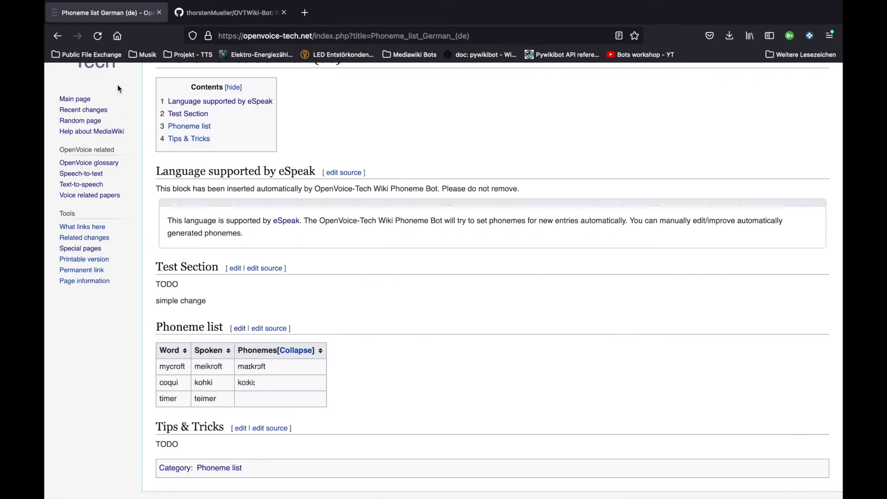
click(98, 37)
double_click(206, 399)
click(276, 400)
drag(161, 367, 261, 387)
click(267, 392)
Check the mycroft and coqui rows, then switch to the OVTWiki-Bot GitHub repository
double_click(210, 366)
double_click(253, 366)
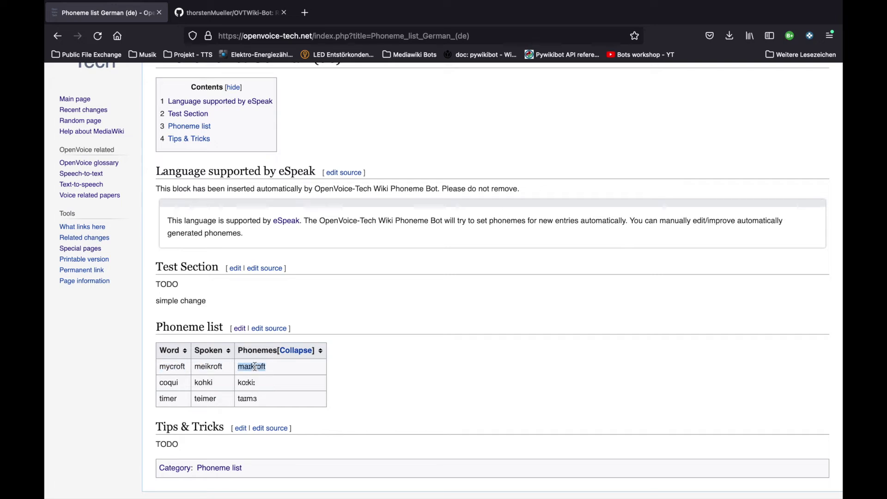
double_click(172, 382)
double_click(204, 382)
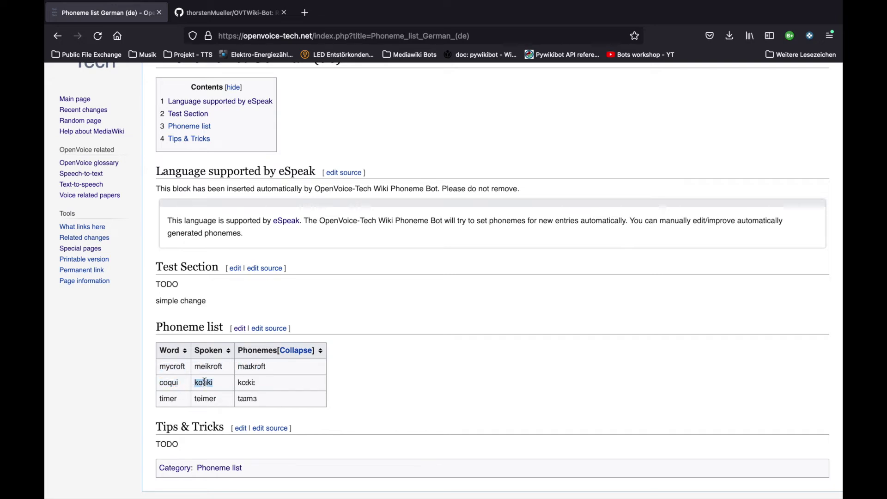
click(250, 386)
drag(161, 366, 274, 395)
click(274, 396)
click(220, 15)
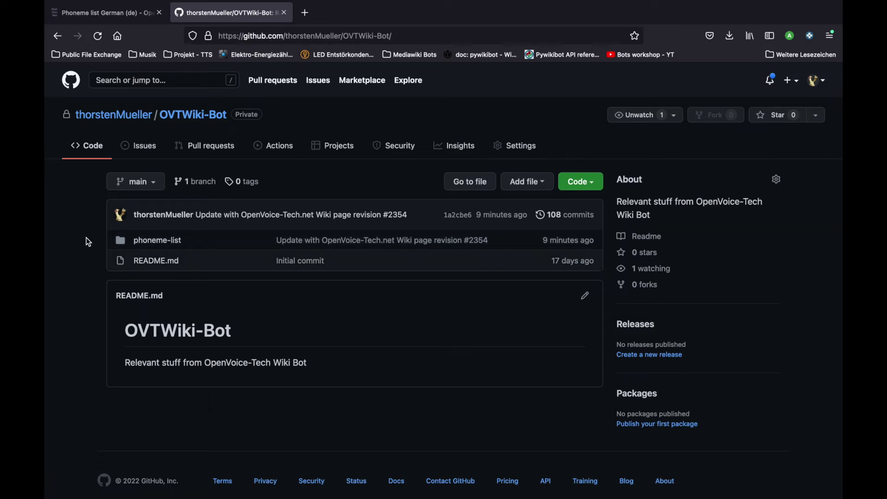
Open phoneme-list/de.csv on GitHub and look over its header comments and language code de
click(165, 241)
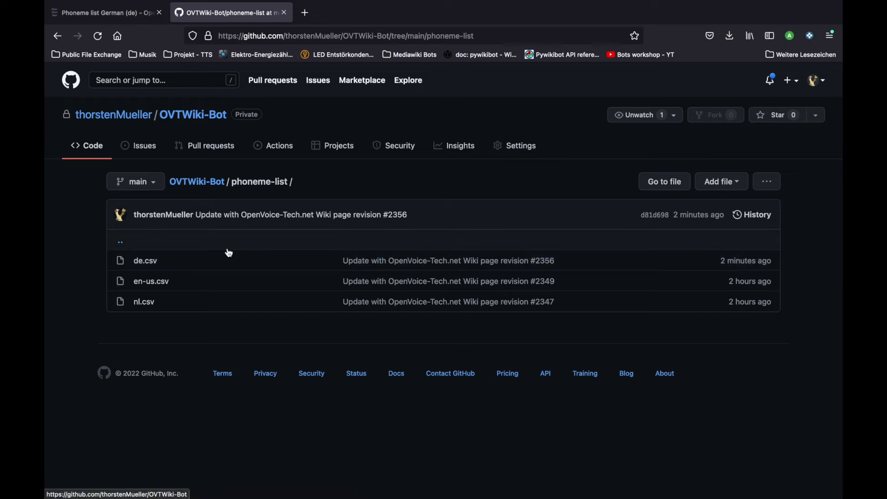
click(145, 261)
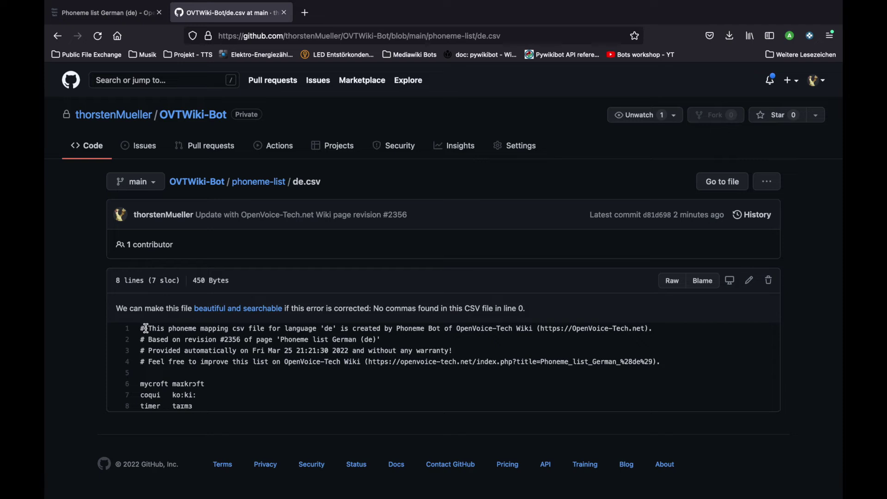
drag(149, 328, 300, 362)
click(300, 361)
double_click(325, 328)
click(228, 341)
Review the revision, timestamp, improvement note and the mycroft maɪkrɔft line in de.csv
drag(229, 340, 378, 343)
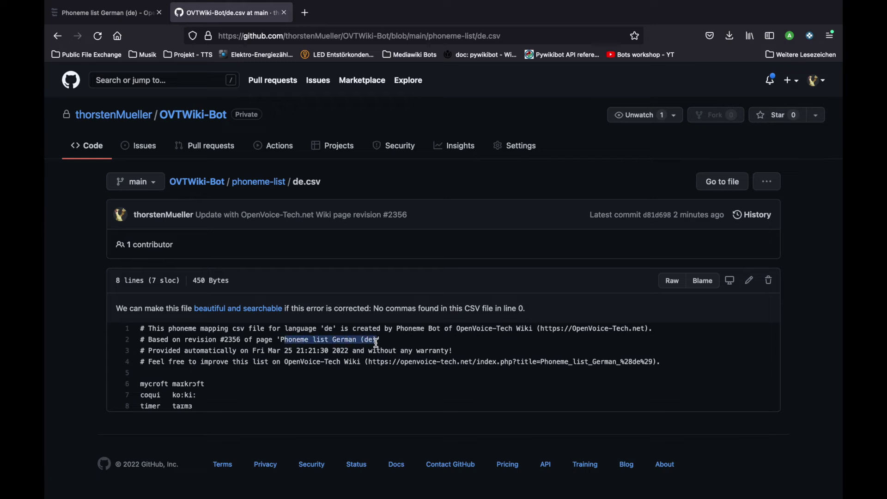
click(211, 351)
drag(211, 351, 343, 359)
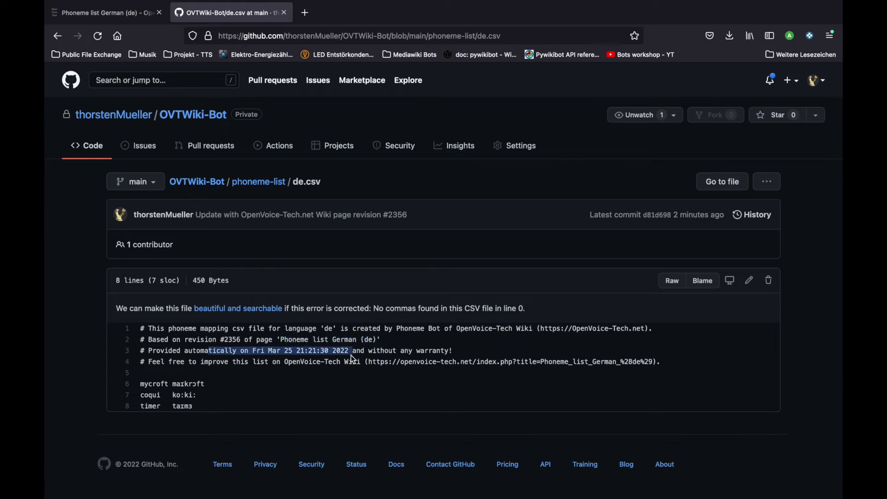
click(383, 348)
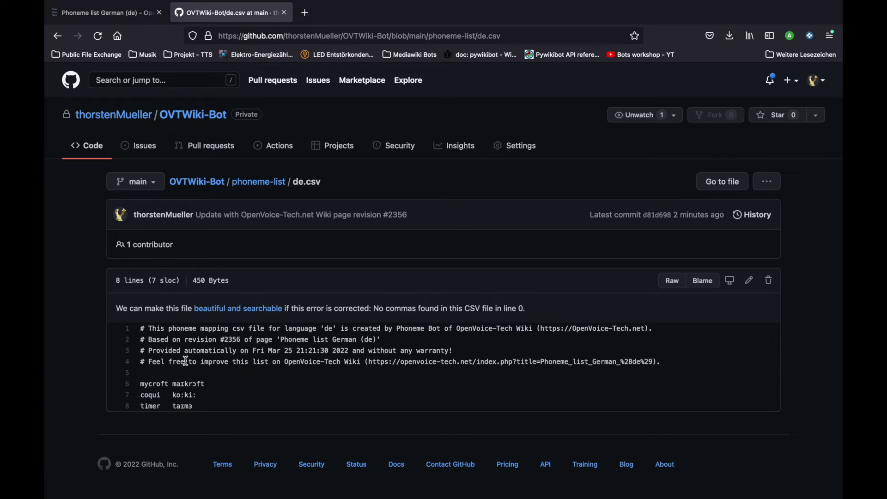
drag(150, 362, 362, 376)
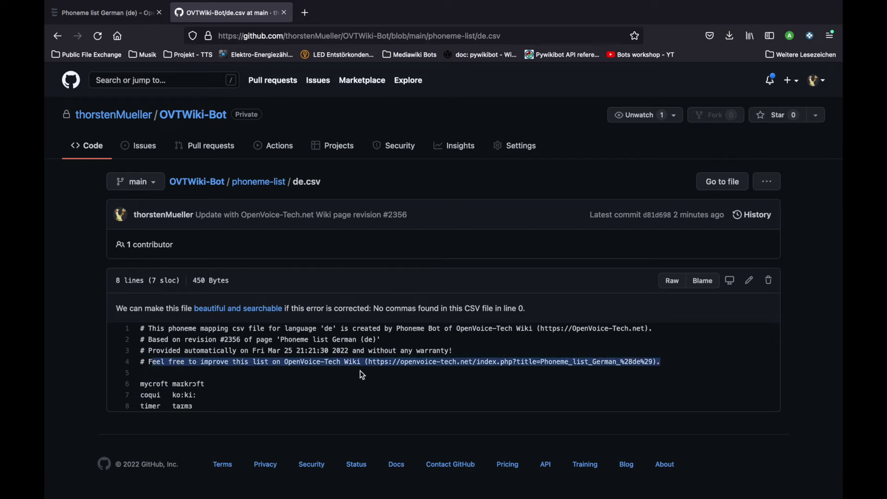
click(413, 372)
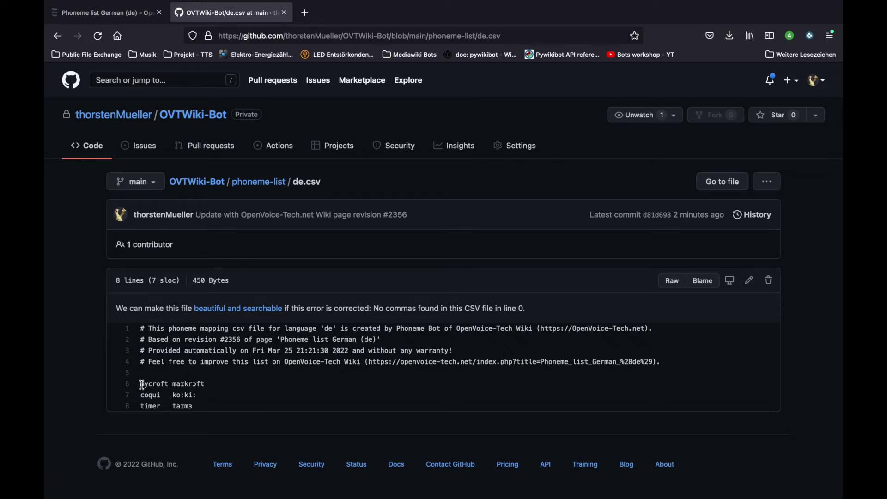
drag(140, 384, 166, 384)
click(156, 394)
drag(172, 385, 203, 385)
Back on the wiki, edit the German table and add a row 'booten' spoken 'buhten'
click(203, 385)
click(125, 13)
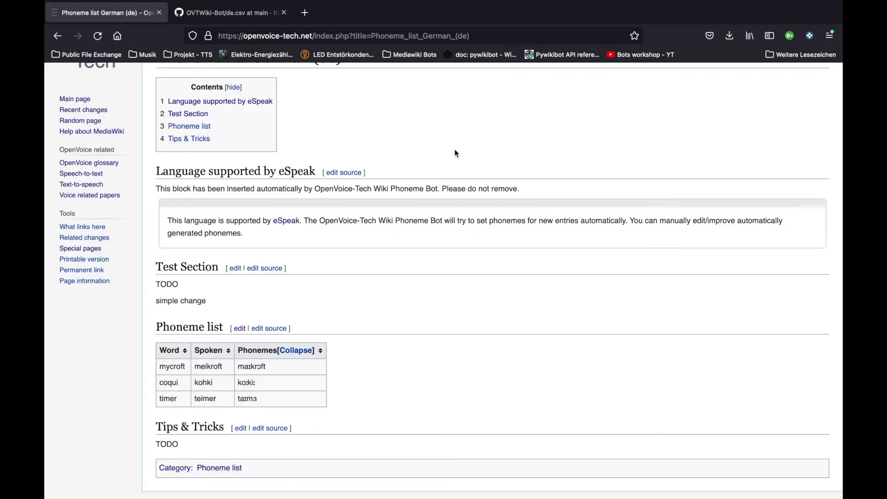
scroll(360, 271, up, 2)
scroll(252, 336, down, 1)
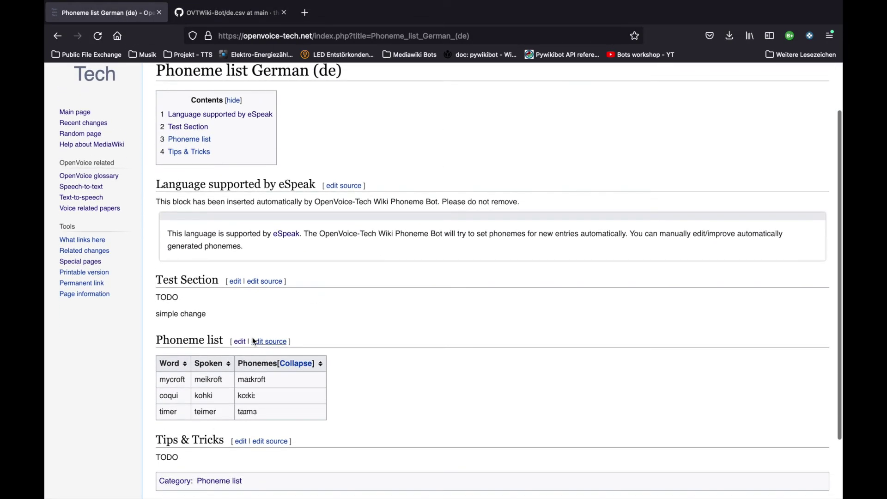
click(240, 342)
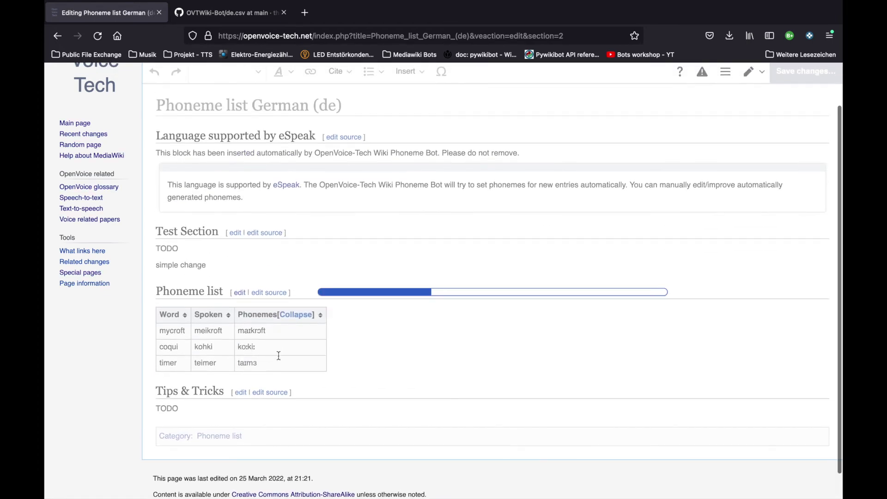
click(268, 339)
key(Tab)
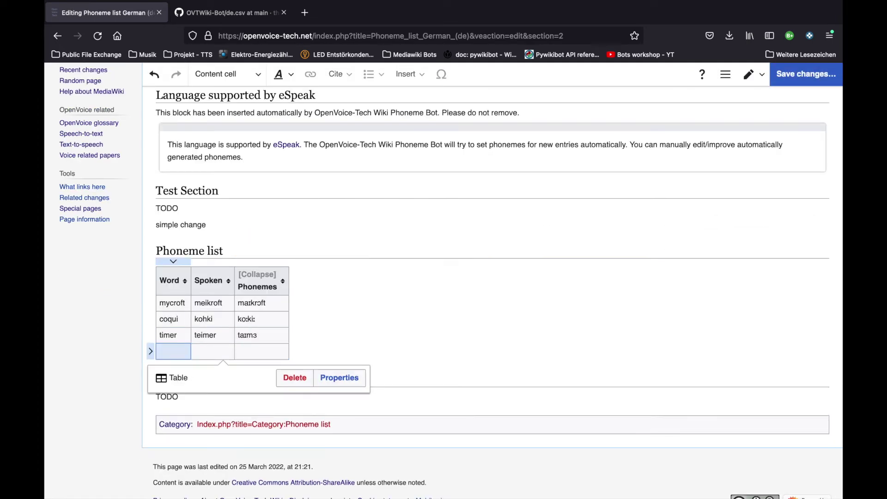
text(booten)
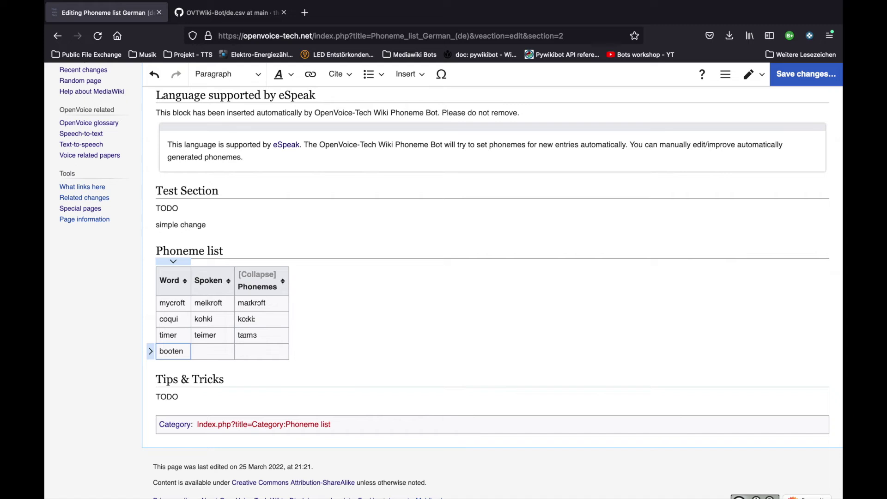
key(Tab)
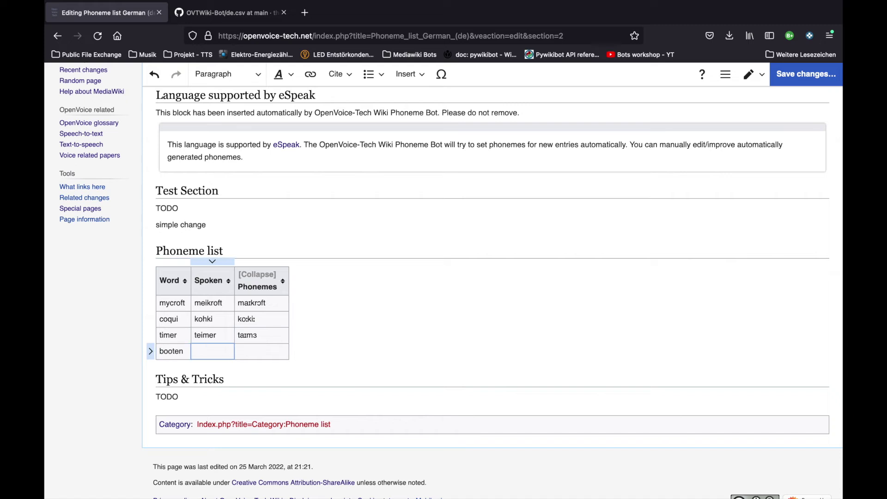
text(buhten)
click(225, 338)
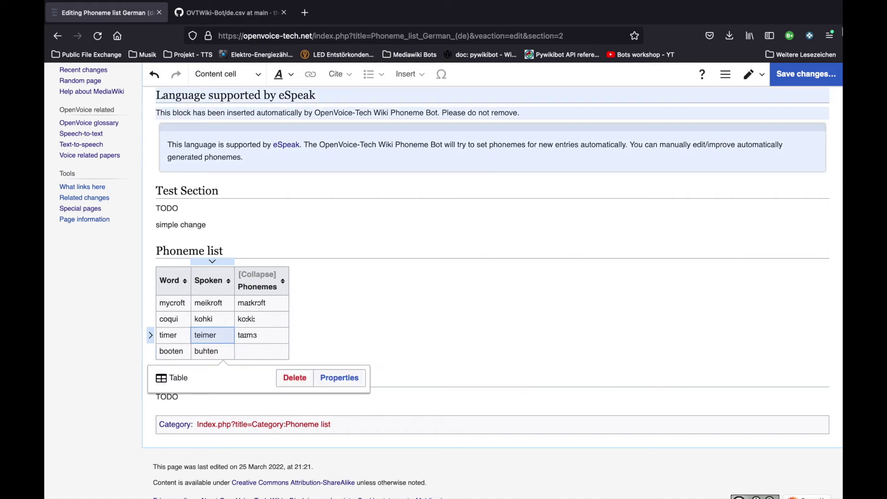
Save it as a minor edit with summary 'booten added' and reload the page
click(807, 74)
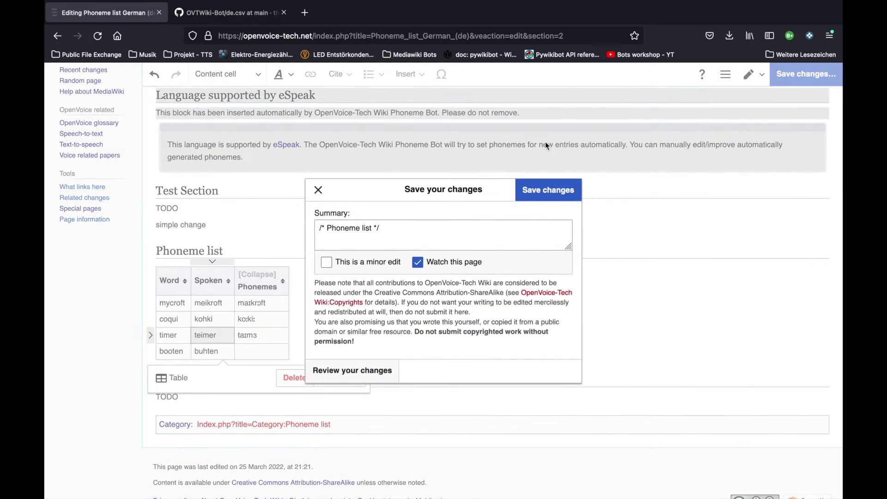
click(343, 263)
click(417, 245)
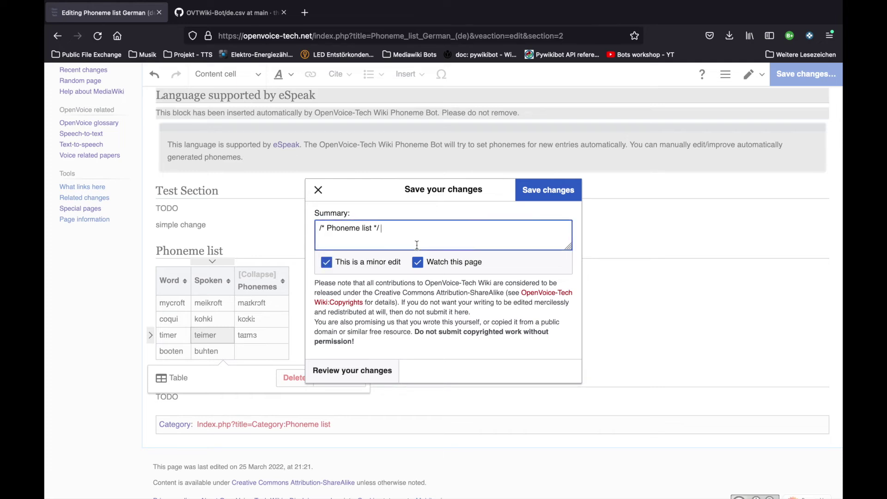
text(booten added)
click(534, 199)
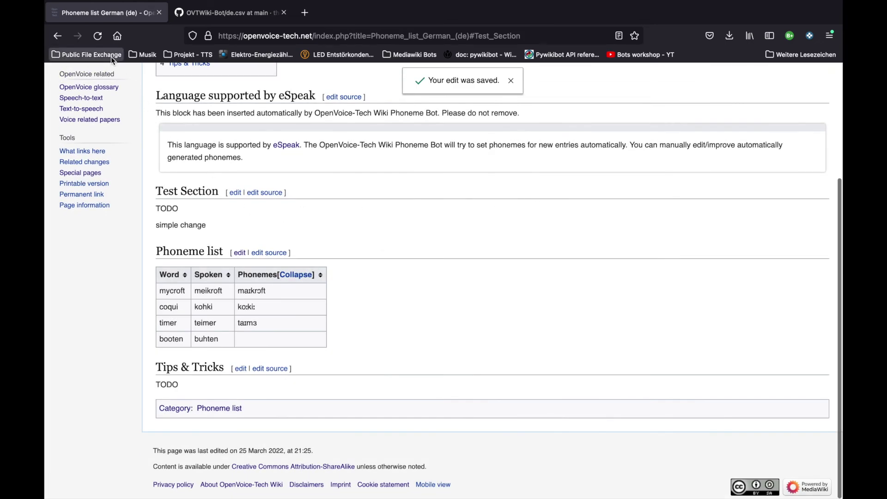
click(99, 40)
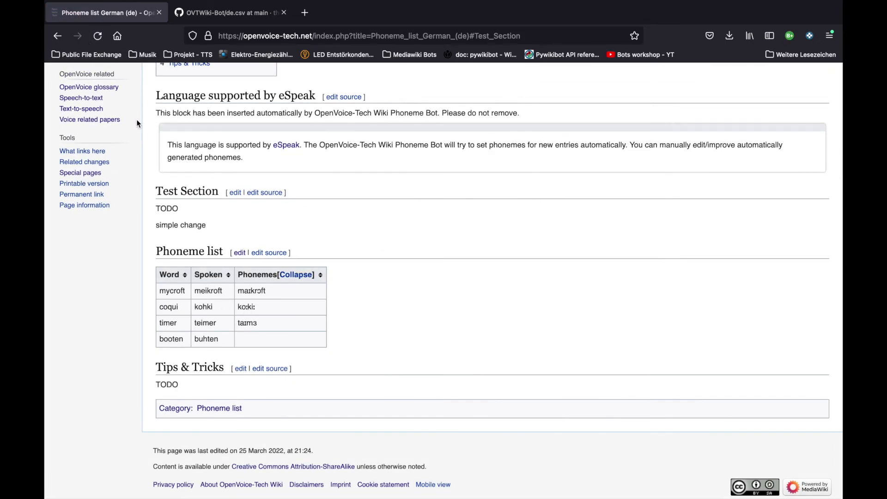
Rerun the phoneme bot in VS Code and confirm it generated bu:tən for booten
key(super+Tab)
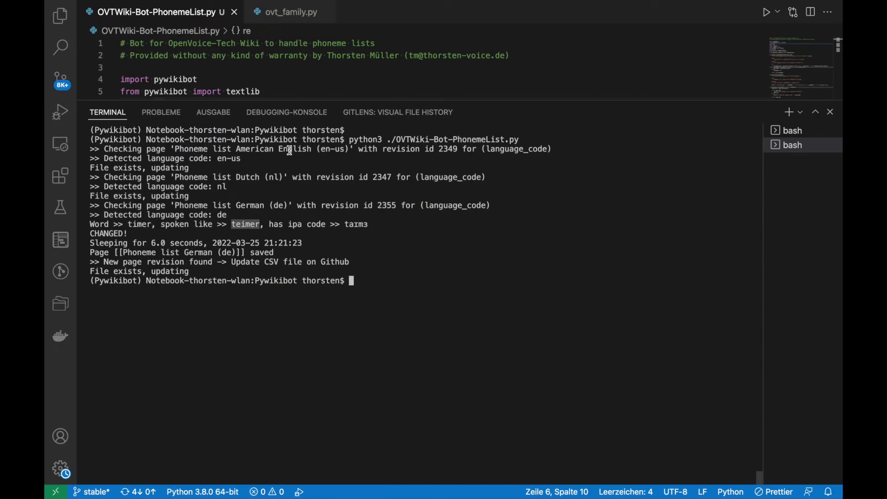
key(Up)
key(Return)
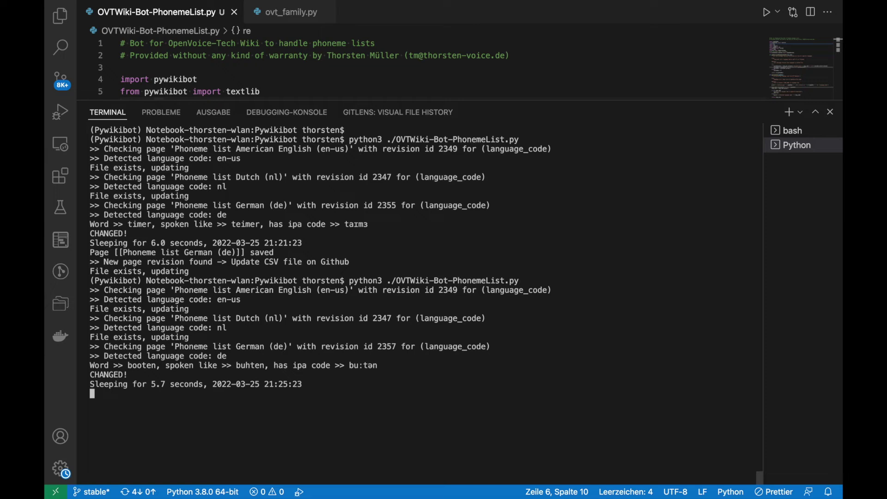
double_click(137, 366)
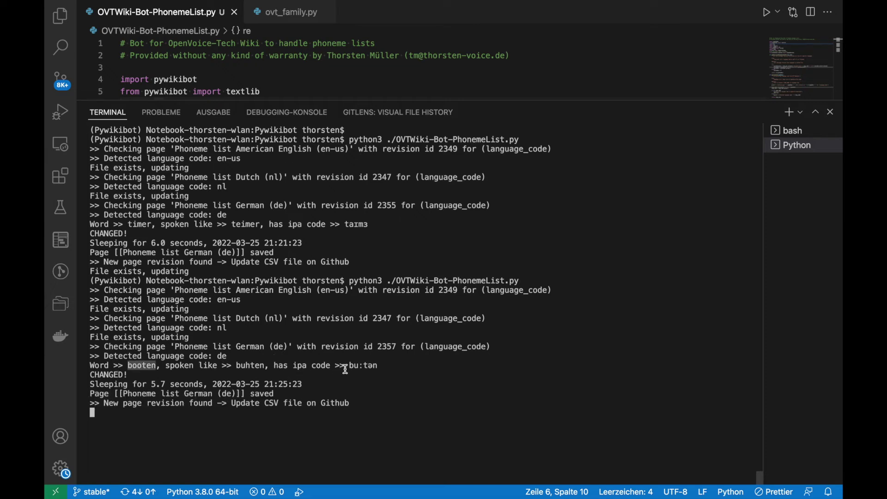
double_click(365, 366)
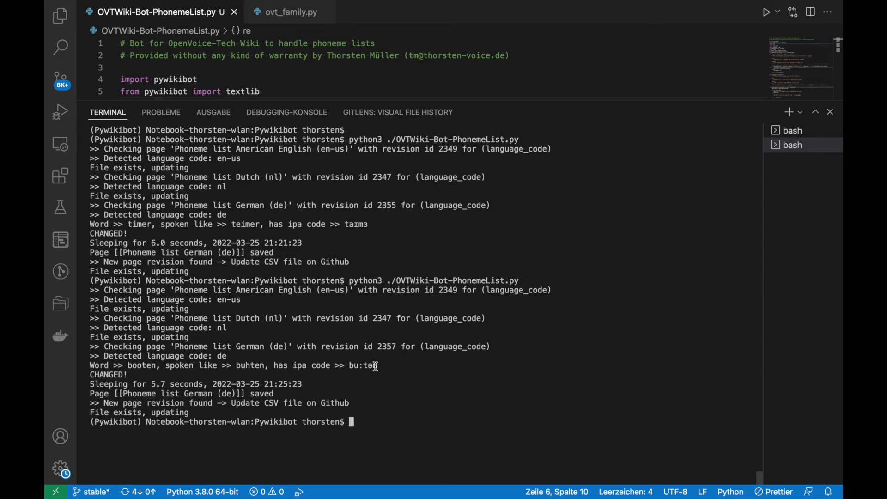
key(super+Tab)
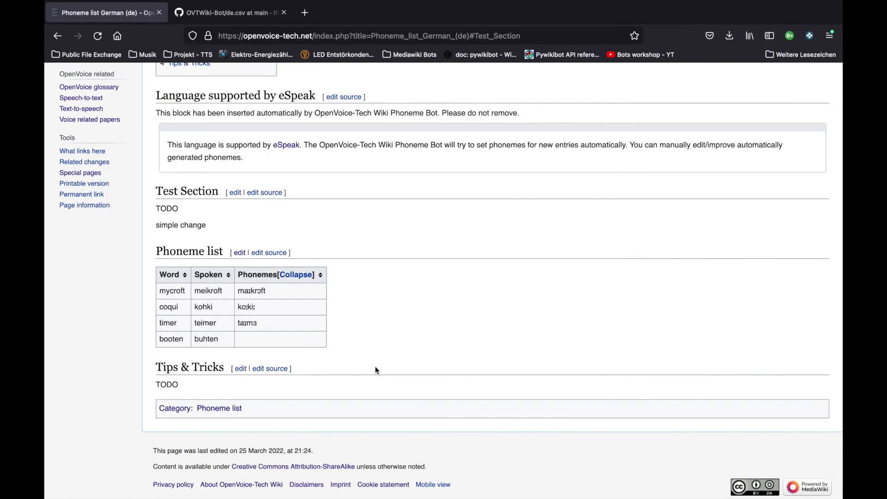
Reload the wiki page and GitHub de.csv to confirm the new booten bu:tən entry, then return to the wiki
key(super+r)
click(209, 9)
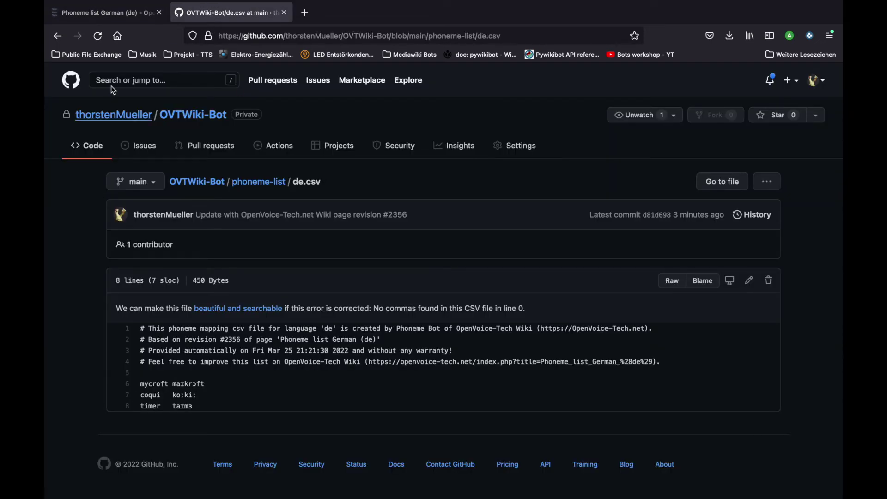
click(103, 40)
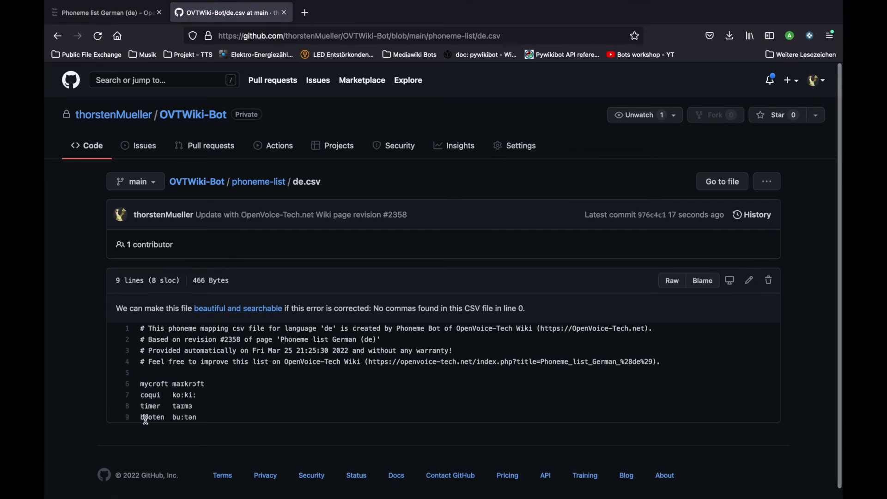
key(ctrl+shift+Tab)
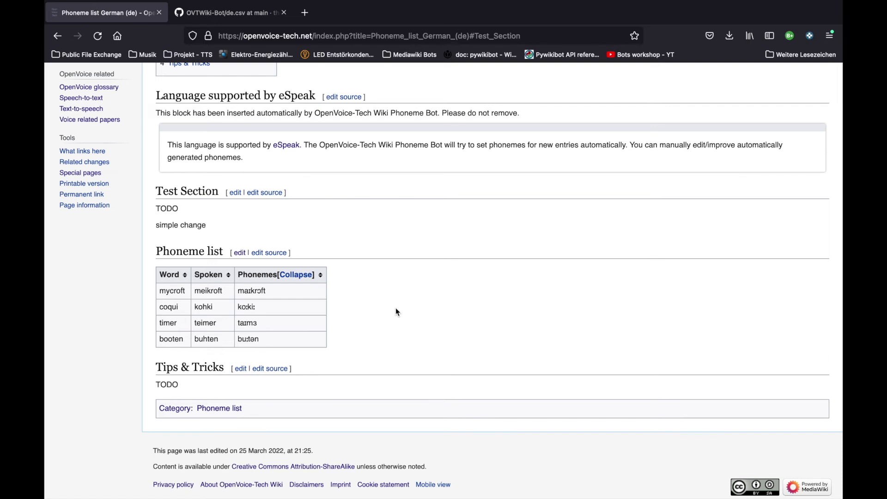
Search the wiki for 'Italien phoneme list (it)'
scroll(395, 308, up, 3)
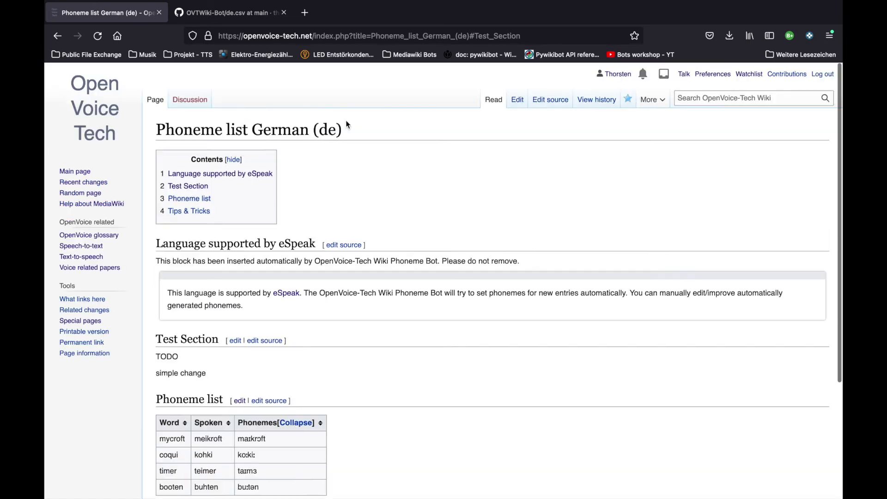
click(708, 98)
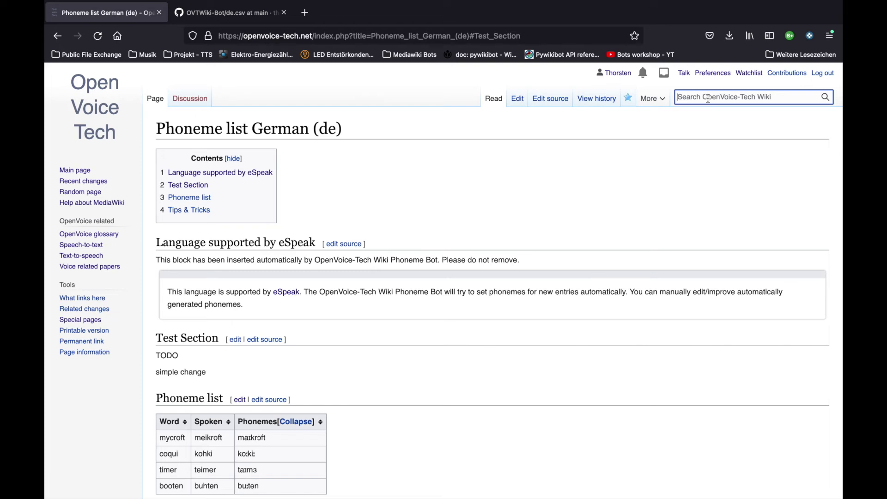
text(Italien phon)
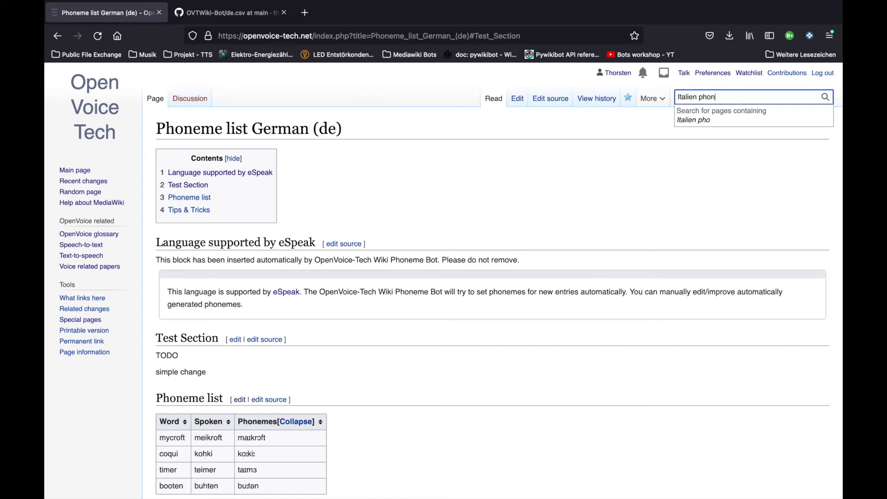
text(eme list ())
key(Left)
text(it)
key(Return)
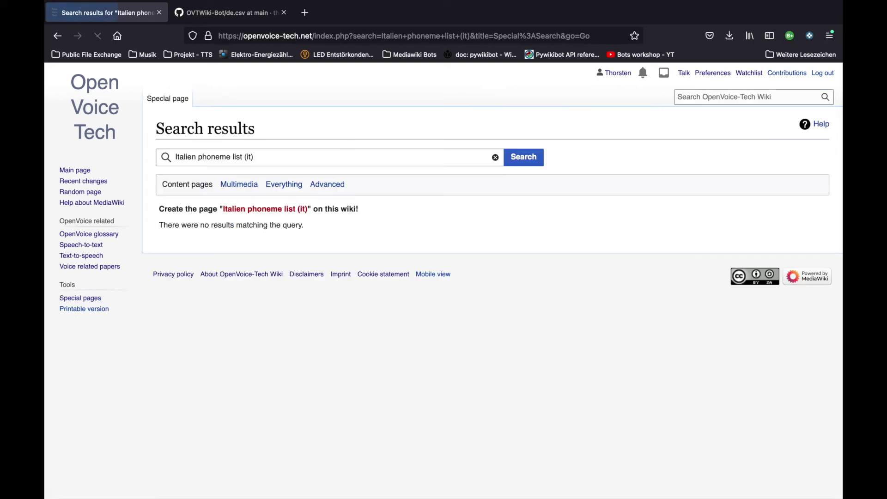
Create the Italien phoneme list (it) page with the intro sentence about italien phoneme improvements
click(272, 209)
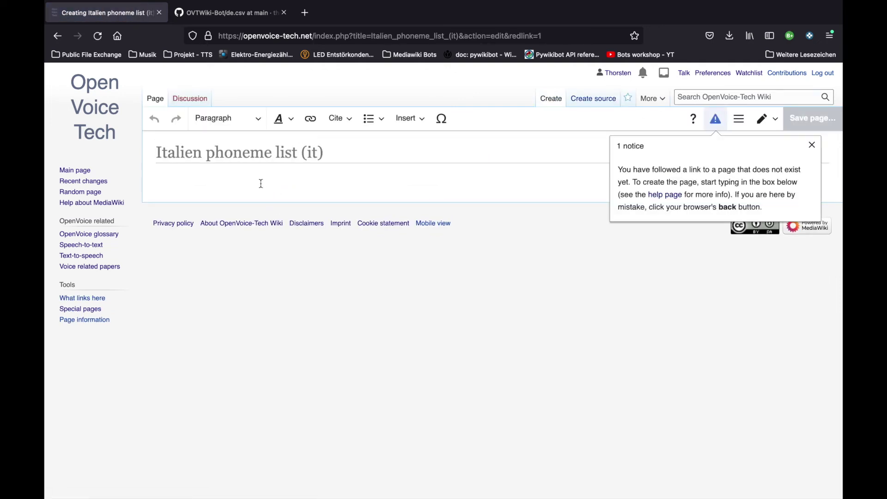
click(261, 183)
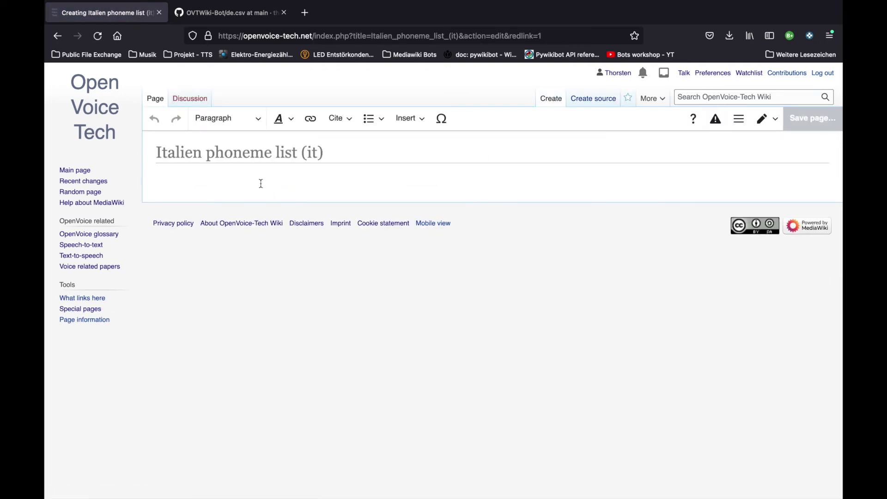
text(This pag)
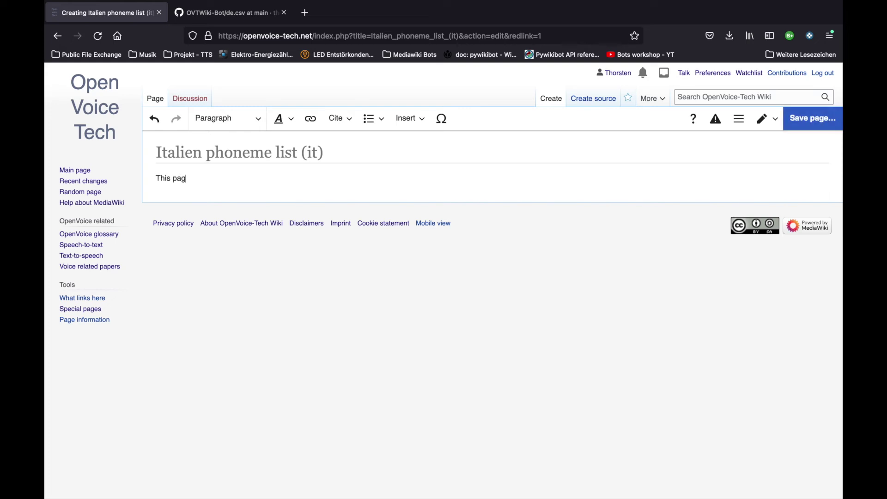
text(e contains phoneme impr)
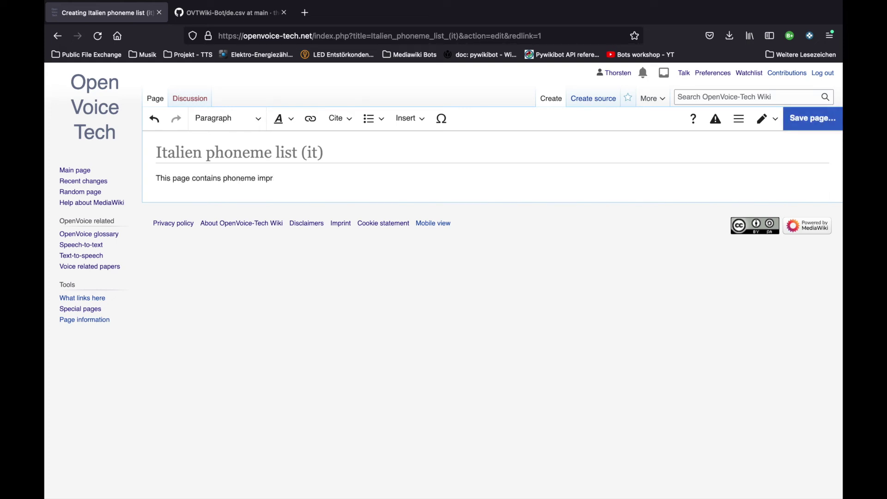
text(ovements for italien language.)
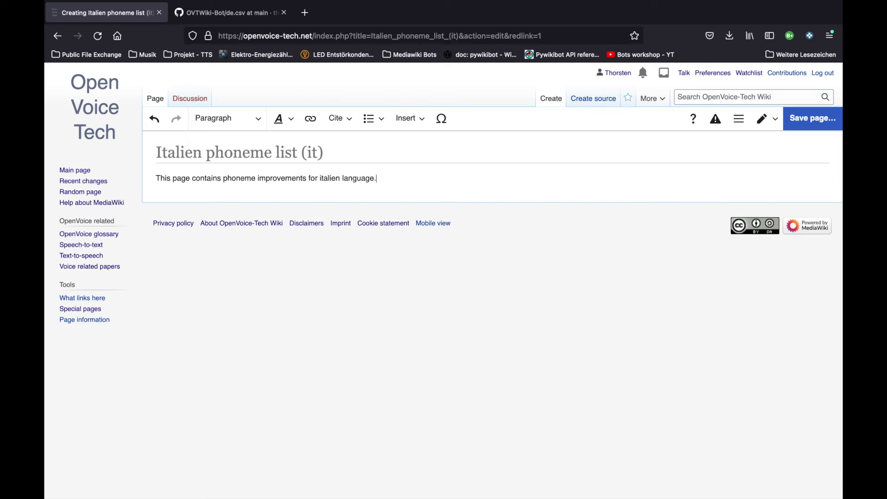
key(Return)
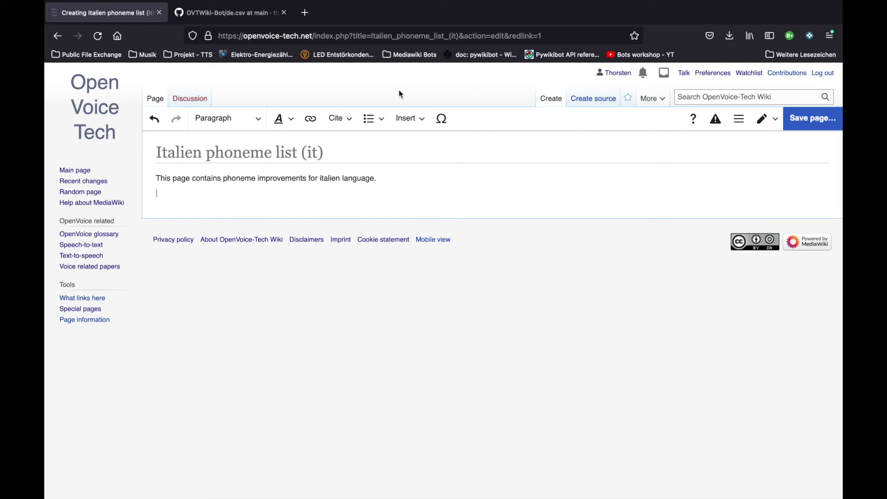
Insert a table with headers 'Italien written version', 'Spoken like' and 'Phonemes', removing the empty fourth column
click(416, 117)
click(418, 187)
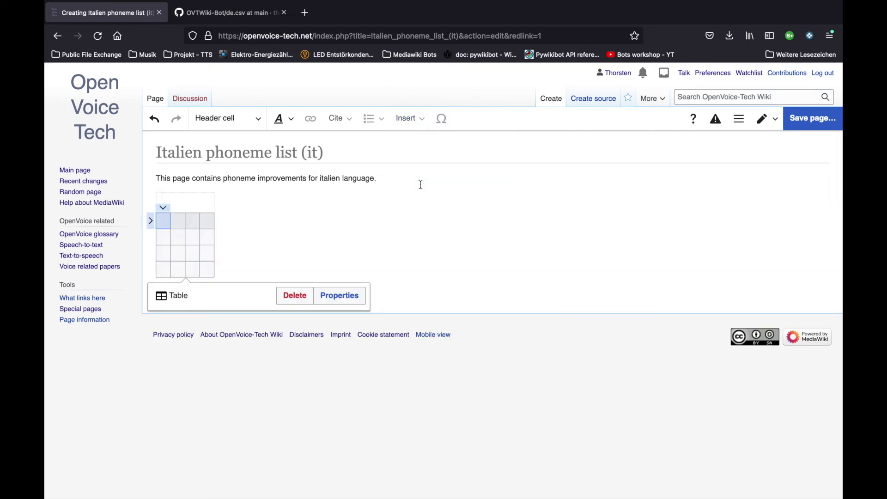
click(163, 218)
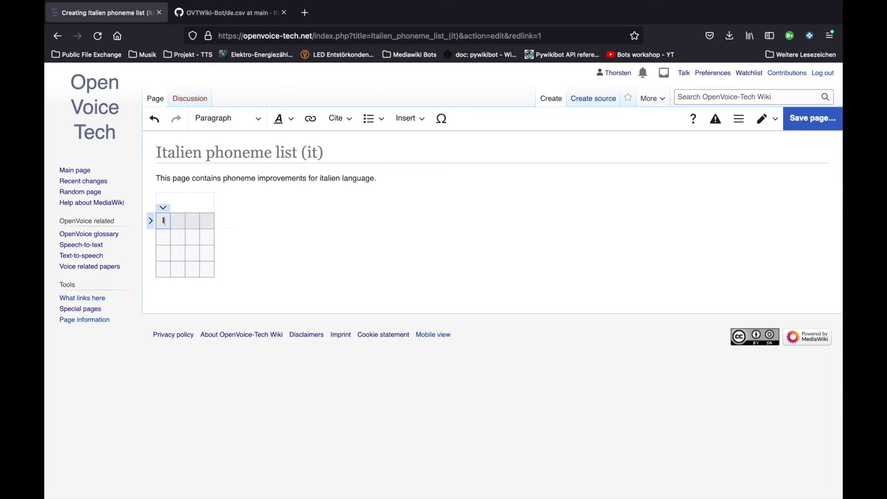
text(Italie)
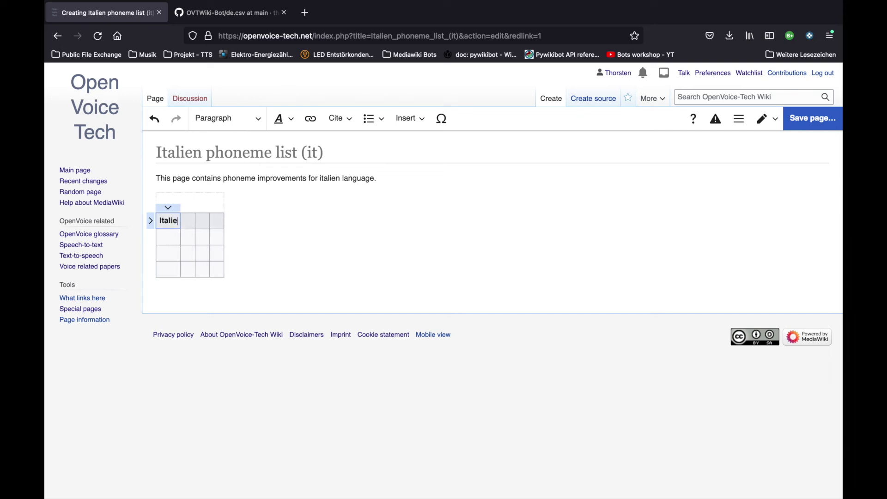
text(n written versio)
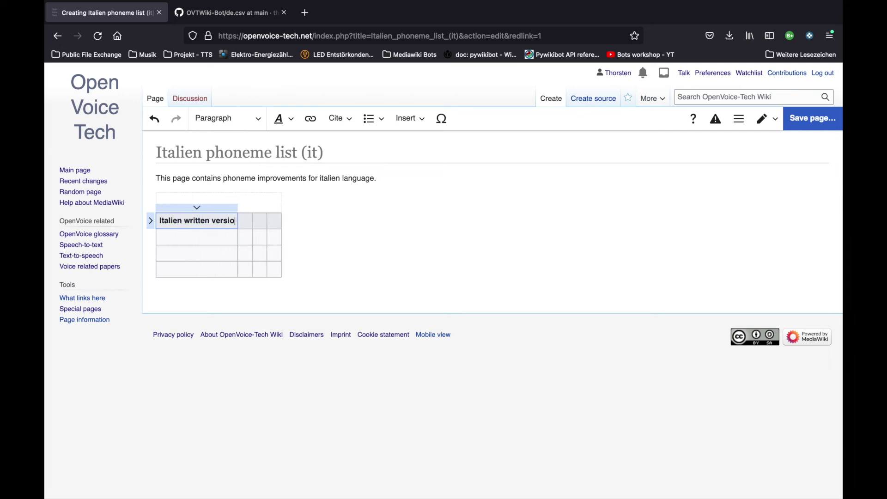
text(n)
key(Tab)
text(S)
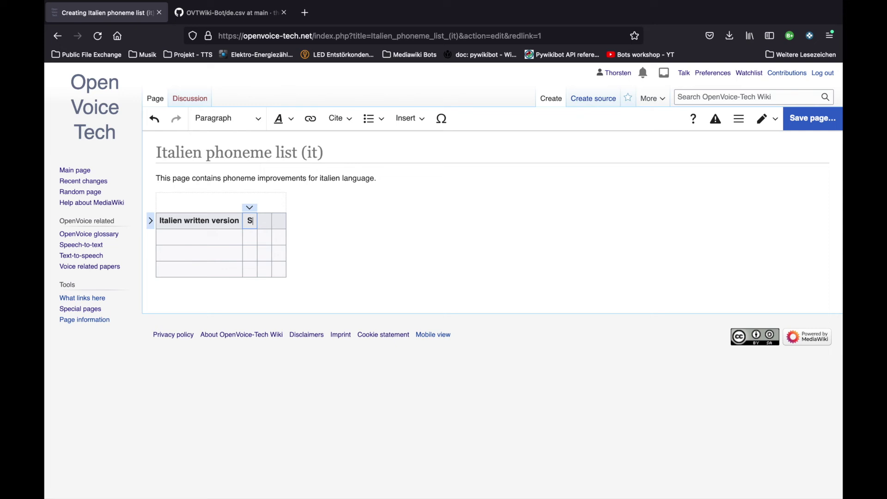
text(poken like)
key(Tab)
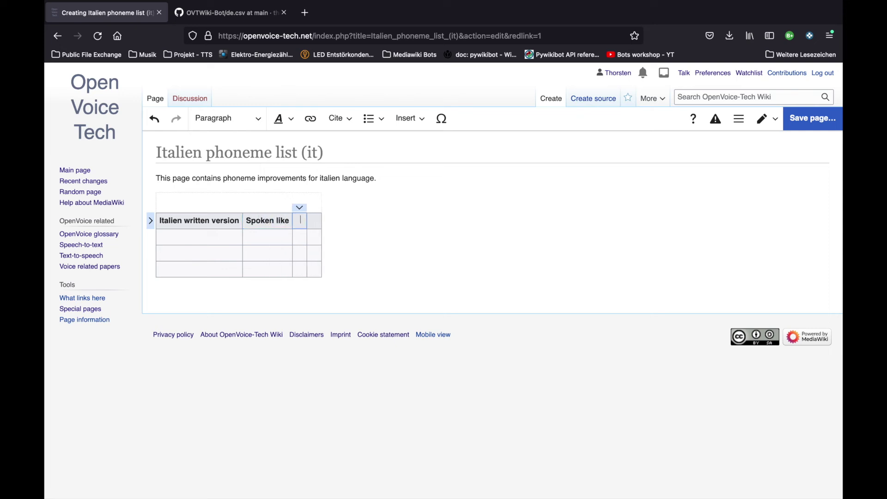
text(Phonemes)
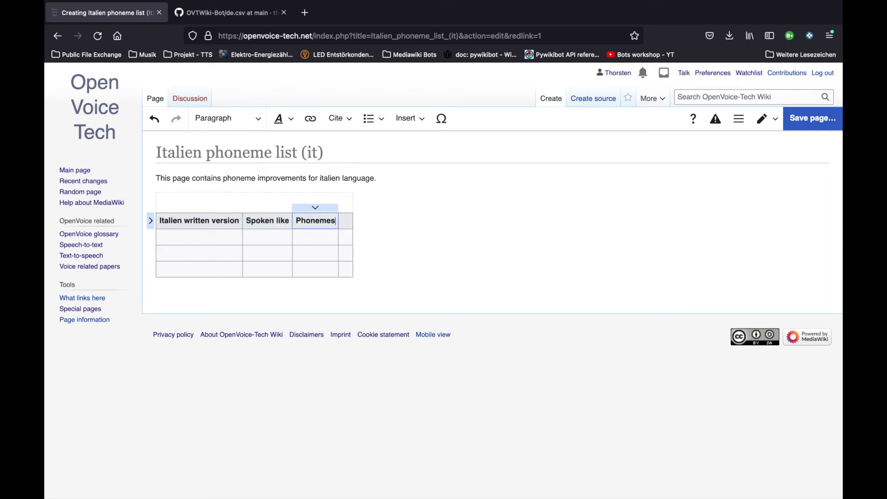
key(Tab)
click(345, 208)
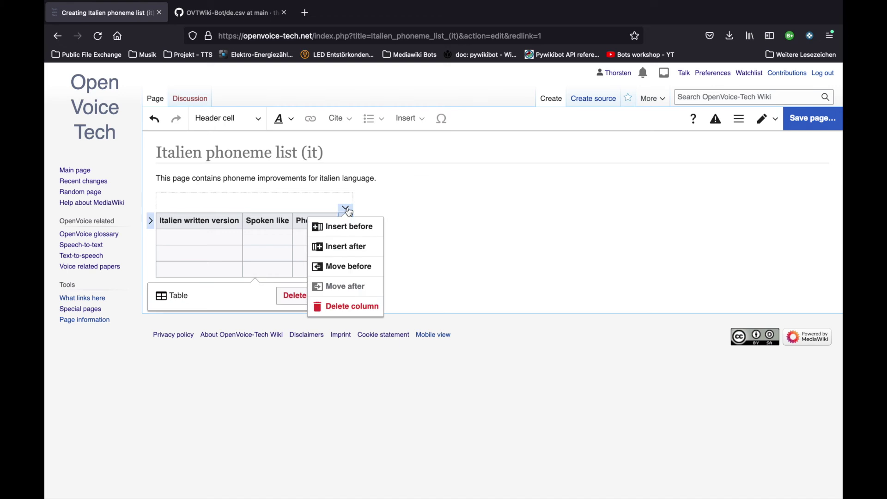
click(353, 308)
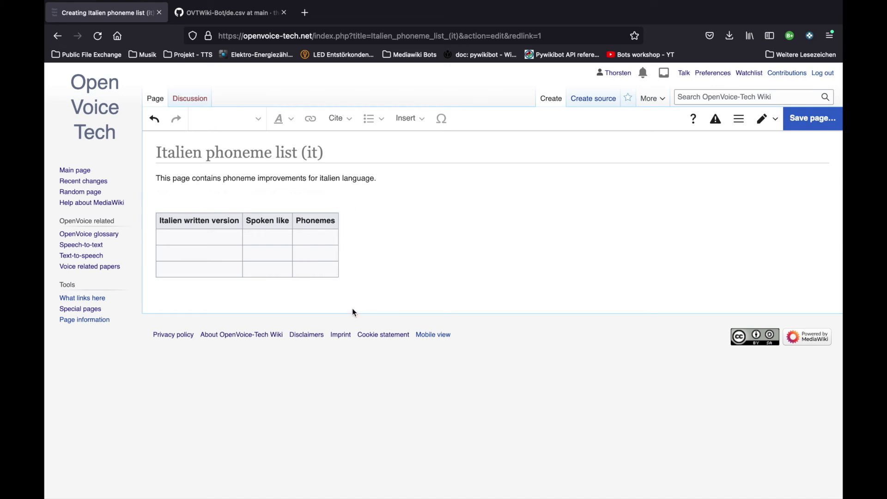
Fill the first row with Test and Tada, leaving Phonemes empty
click(189, 239)
click(189, 238)
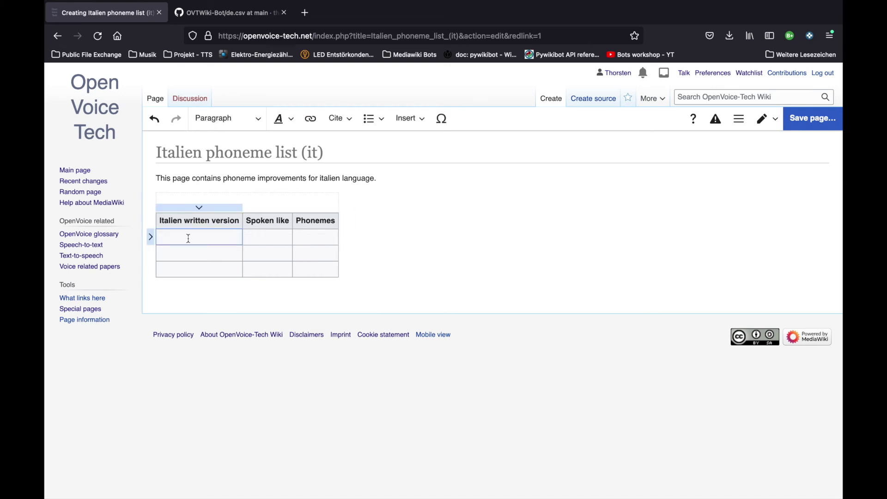
text(Test)
key(Tab)
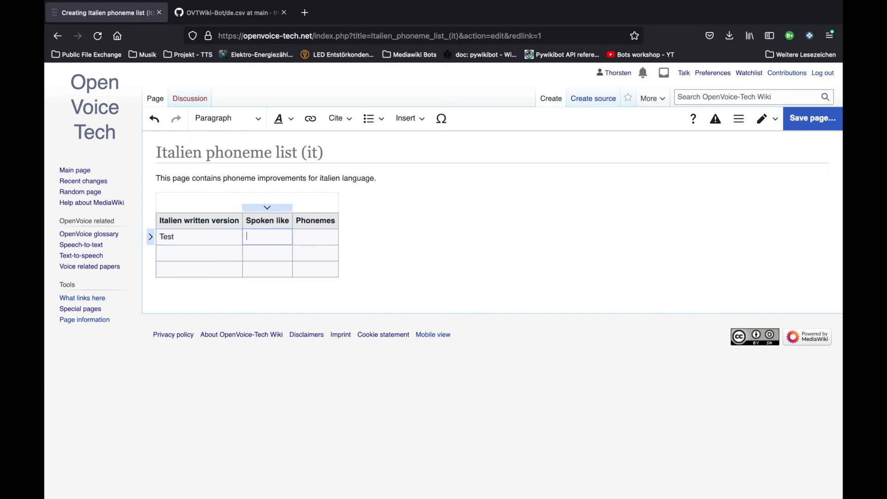
text(T)
key(BackSpace)
text(Tada)
key(Tab)
key(Tab)
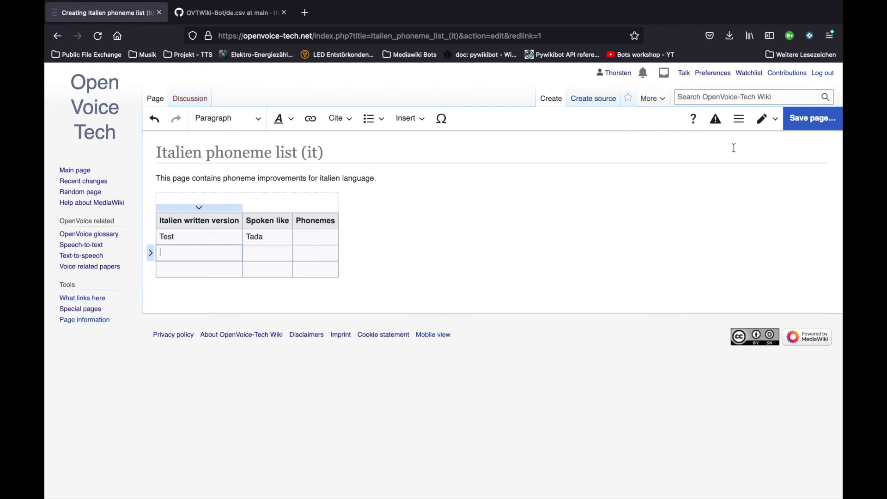
Save the new page with the summary 'Initial italian version'
click(812, 123)
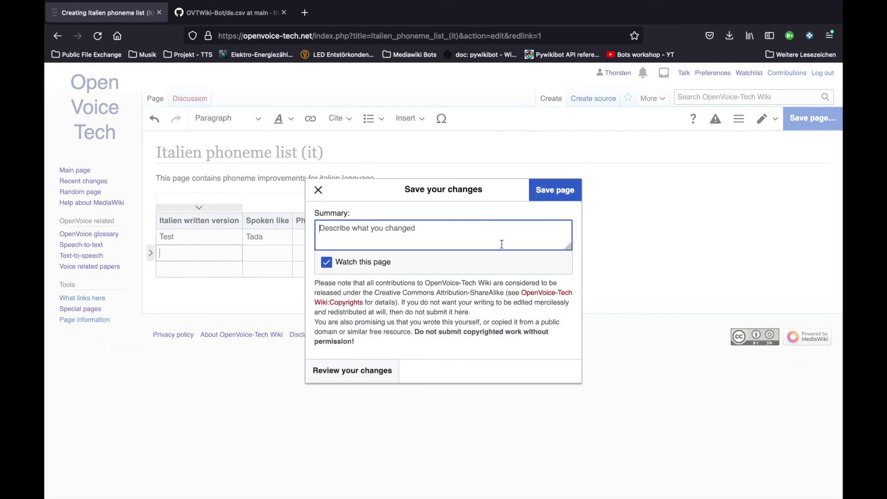
text(Initial itali)
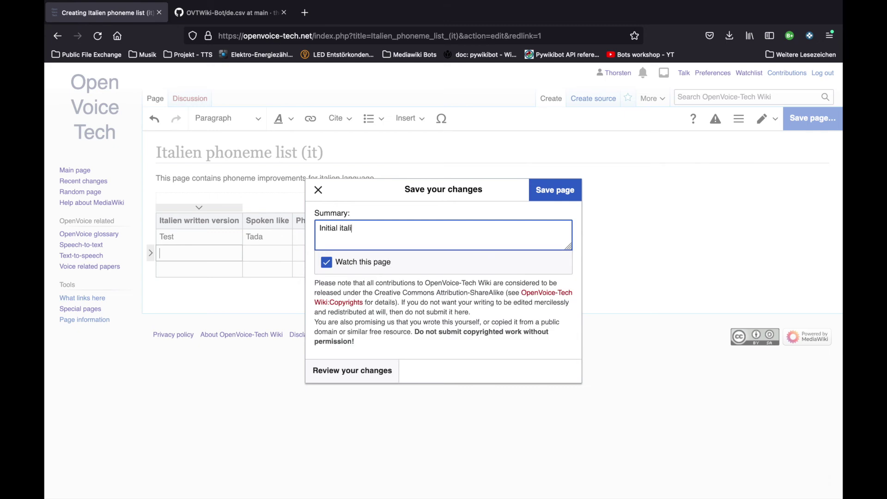
text(an version)
click(555, 200)
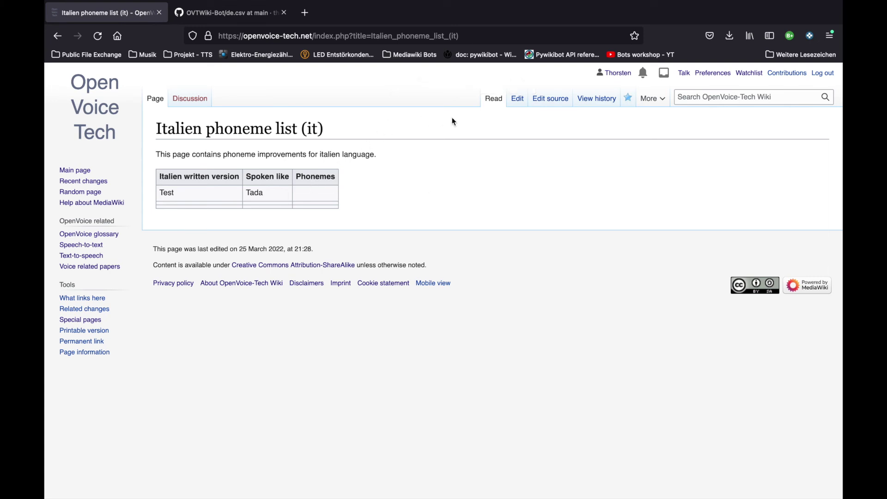
Append [[Category:Phoneme list]] in source and save as minor edit 'Added phoneme list category'
click(550, 99)
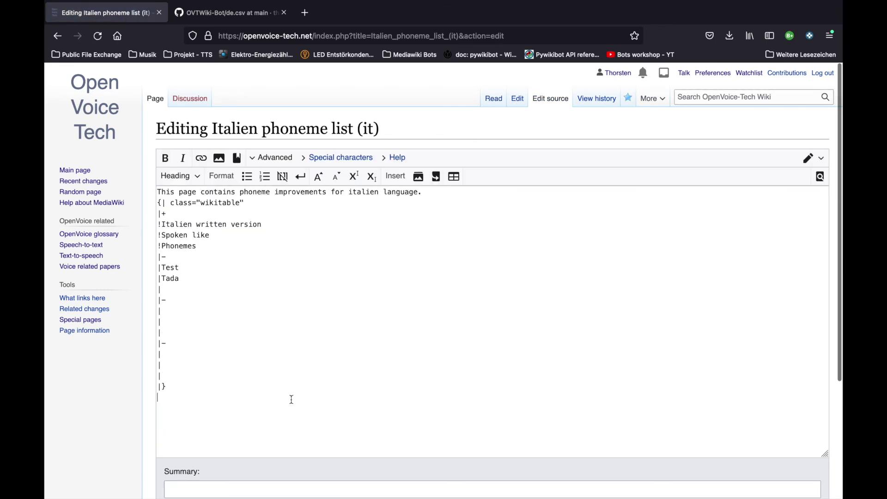
text([[Category:Phoneme list]])
scroll(290, 427, down, 2)
click(291, 434)
text(Added phoneme list c)
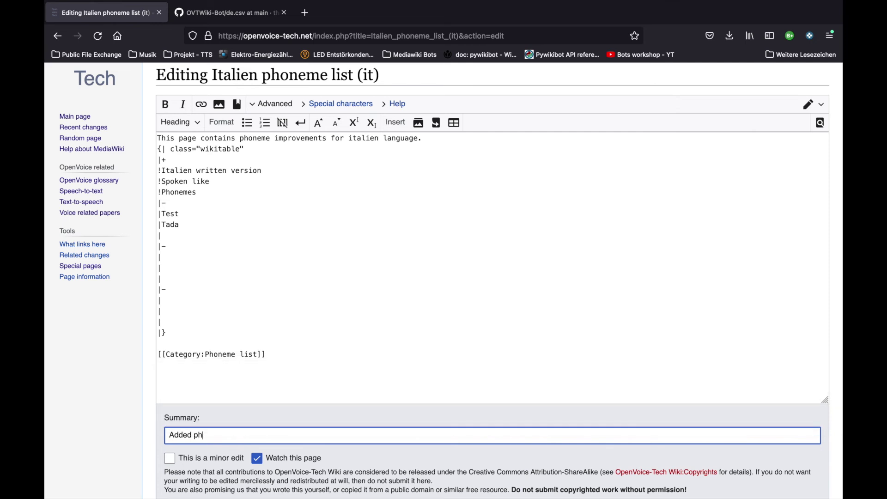
text(ategory)
click(187, 460)
scroll(185, 459, down, 2)
click(189, 421)
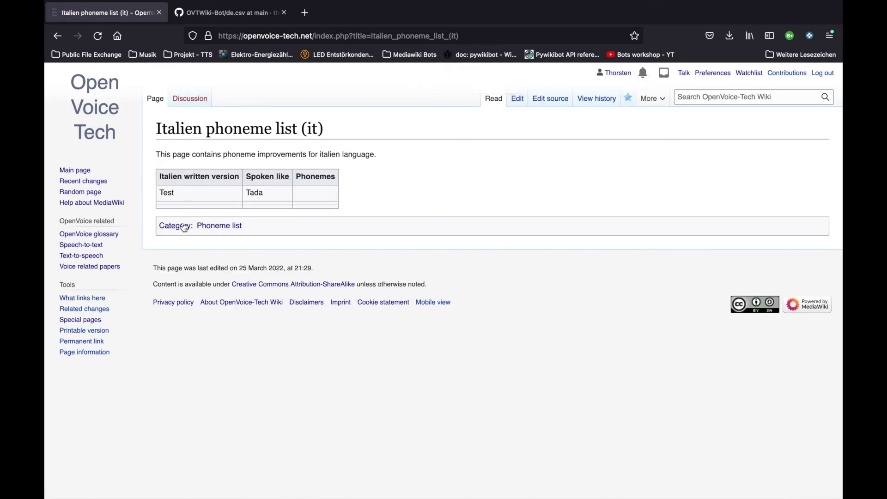
click(223, 228)
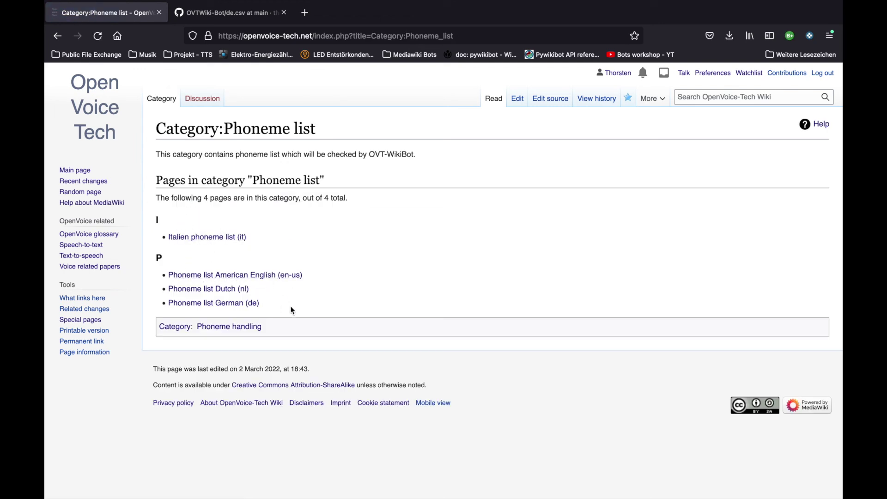
click(207, 237)
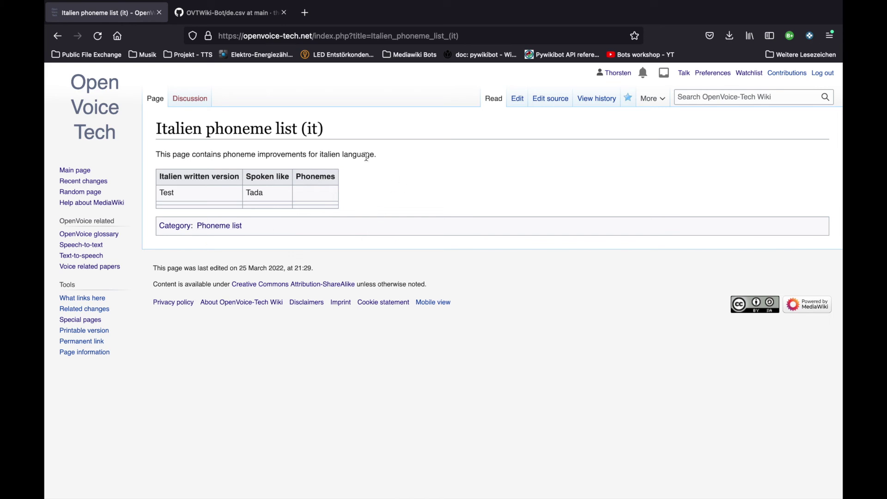
drag(157, 129, 378, 129)
click(374, 131)
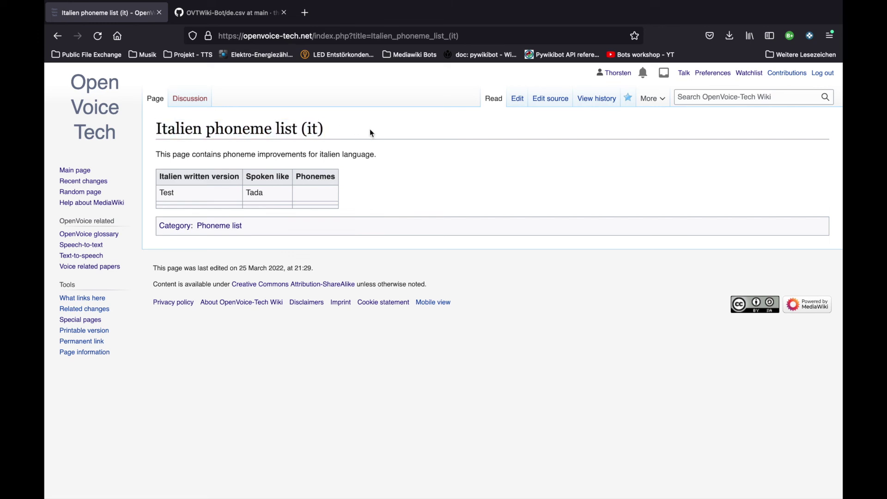
double_click(316, 130)
click(295, 187)
Clear the VS Code terminal and run python3 ./OVTWiki-Bot-PhonemeList.py
key(super+Tab)
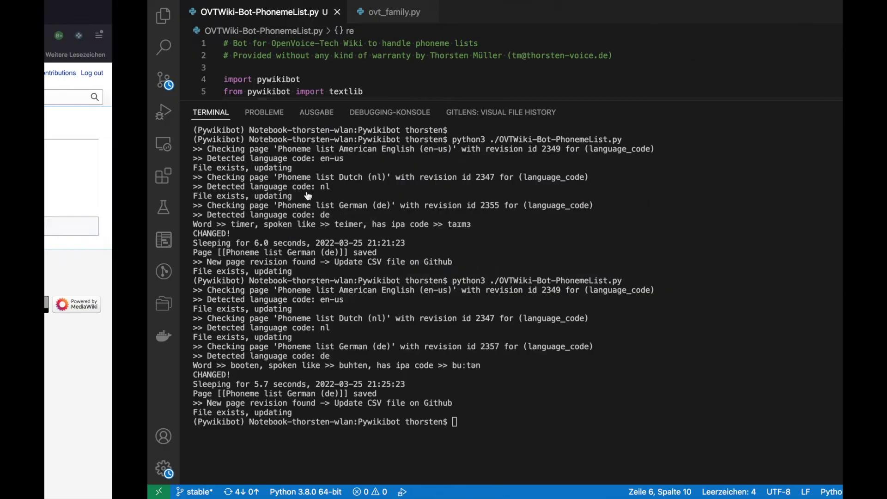
text(clear)
key(Return)
key(Return)
text(python3 ./OVTWiki-Bot-PhonemeList.py)
key(Return)
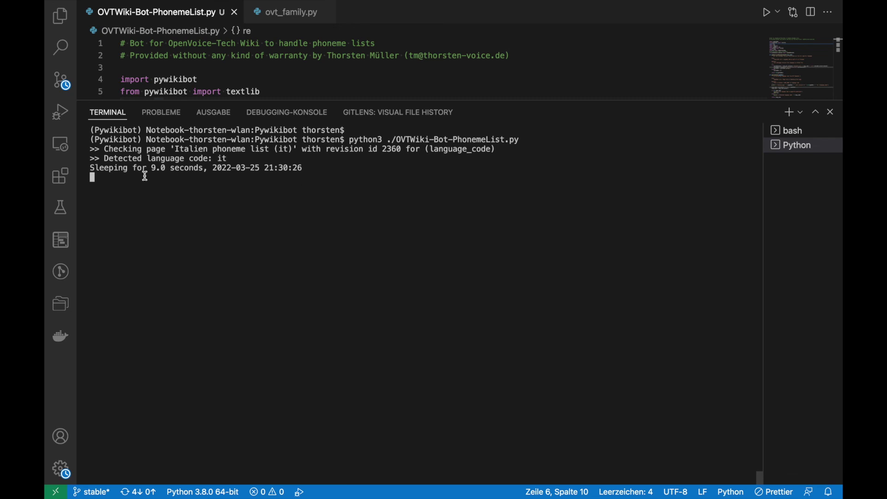
Highlight the bot output lines checking the Italian and American English pages
drag(115, 151, 307, 151)
click(430, 148)
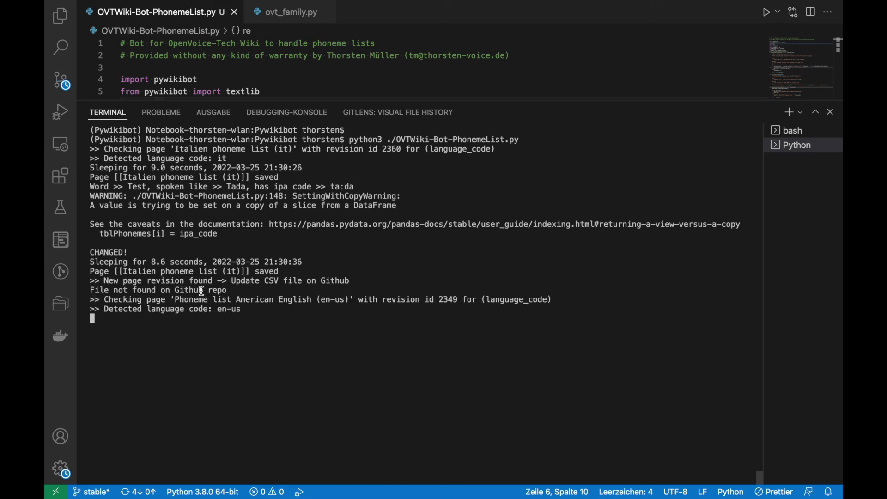
drag(178, 301, 376, 302)
key(super+Tab)
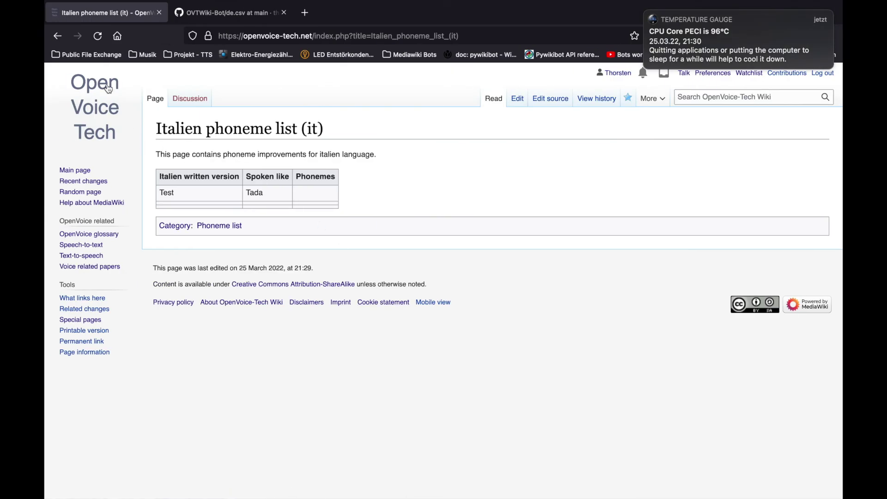
Reload the Italien page and highlight the eSpeak heading and the bot's do-not-remove notice
click(98, 37)
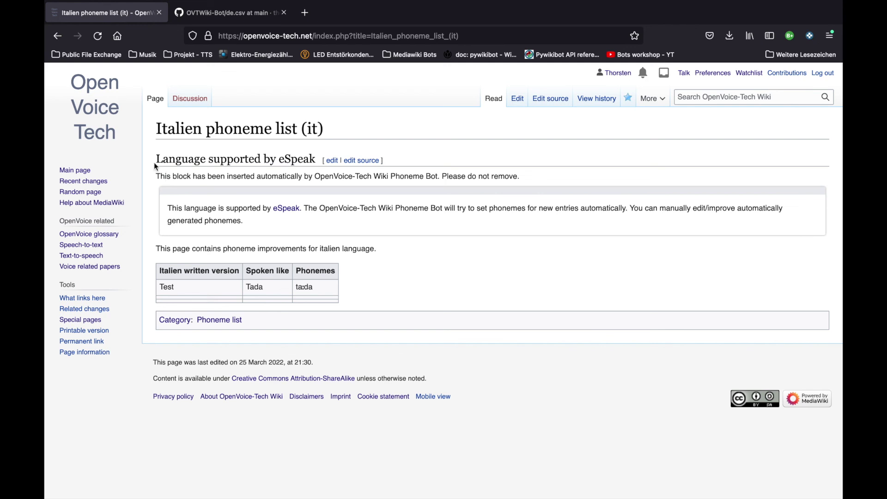
drag(156, 159, 306, 160)
click(306, 160)
drag(206, 176, 420, 200)
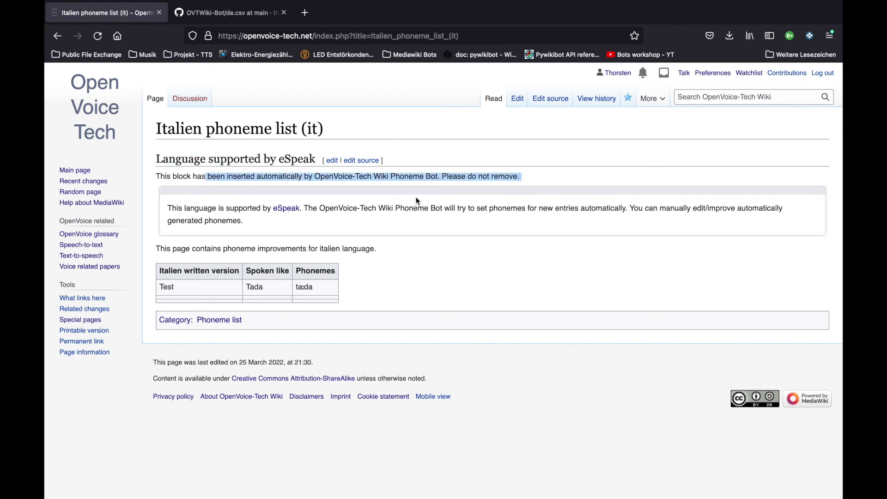
click(434, 184)
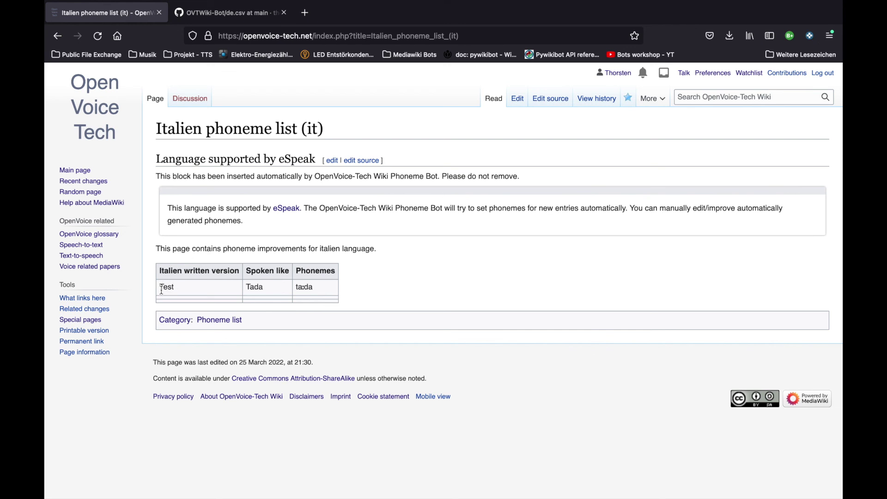
Highlight the table row's Test, Tada and the generated phonemes ta:da
drag(162, 287, 190, 294)
click(277, 297)
drag(330, 290, 295, 288)
double_click(248, 287)
click(337, 291)
Open it.csv in GitHub's phoneme-list folder and highlight the language code in its header
click(236, 14)
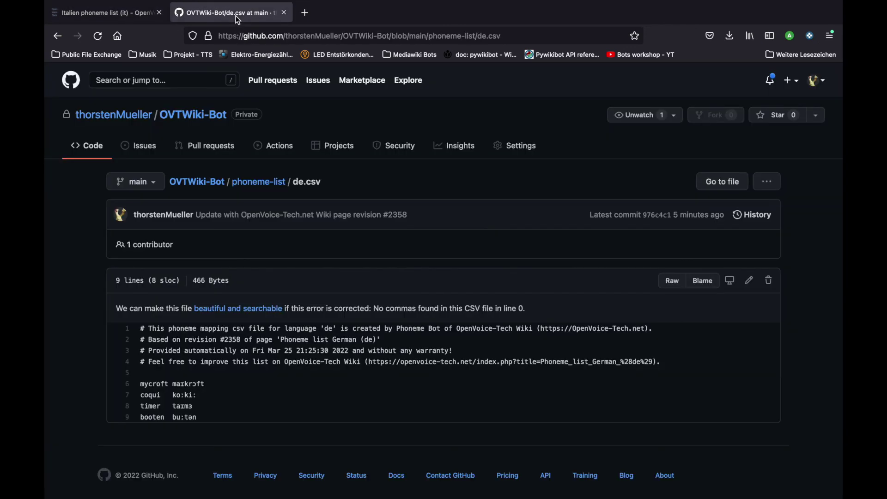
click(258, 183)
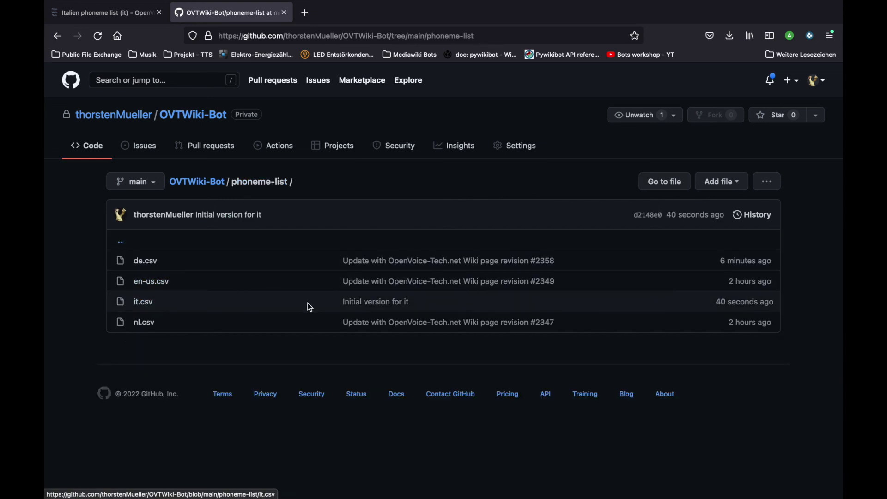
click(145, 306)
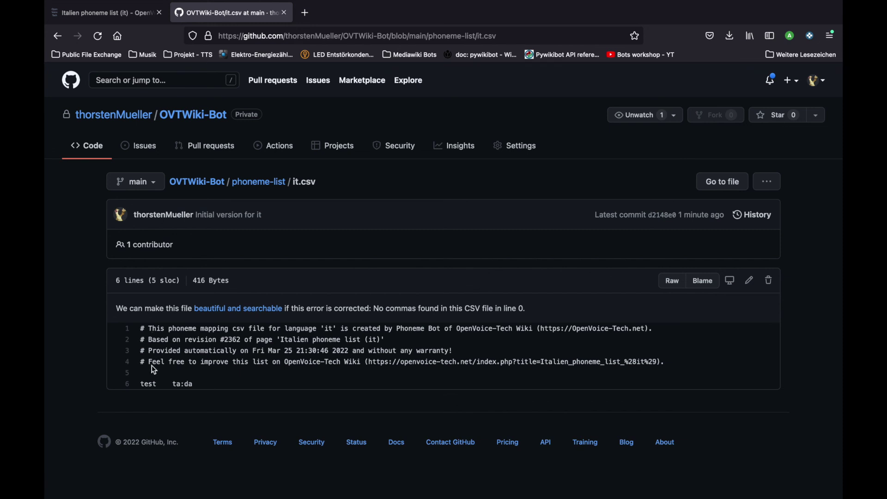
drag(289, 329, 361, 329)
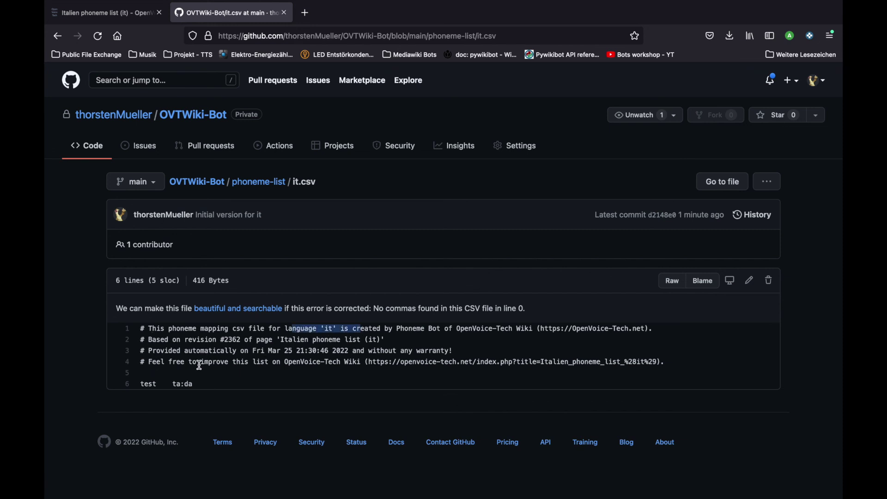
click(147, 385)
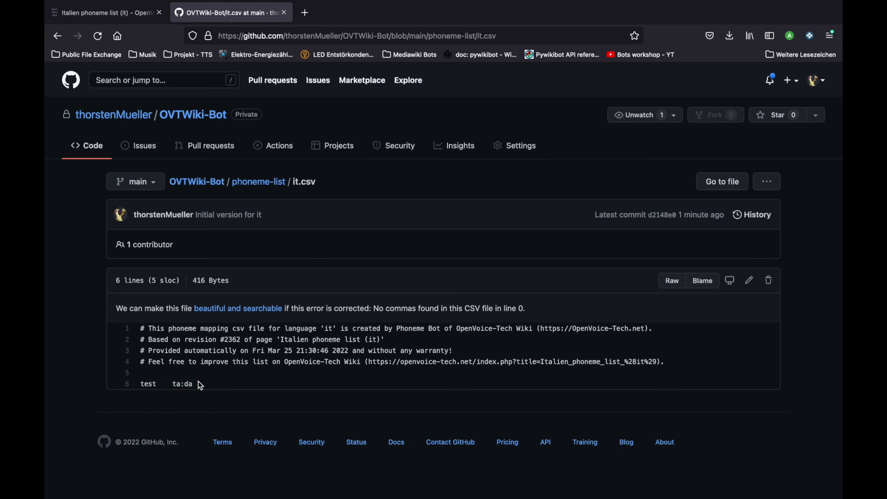